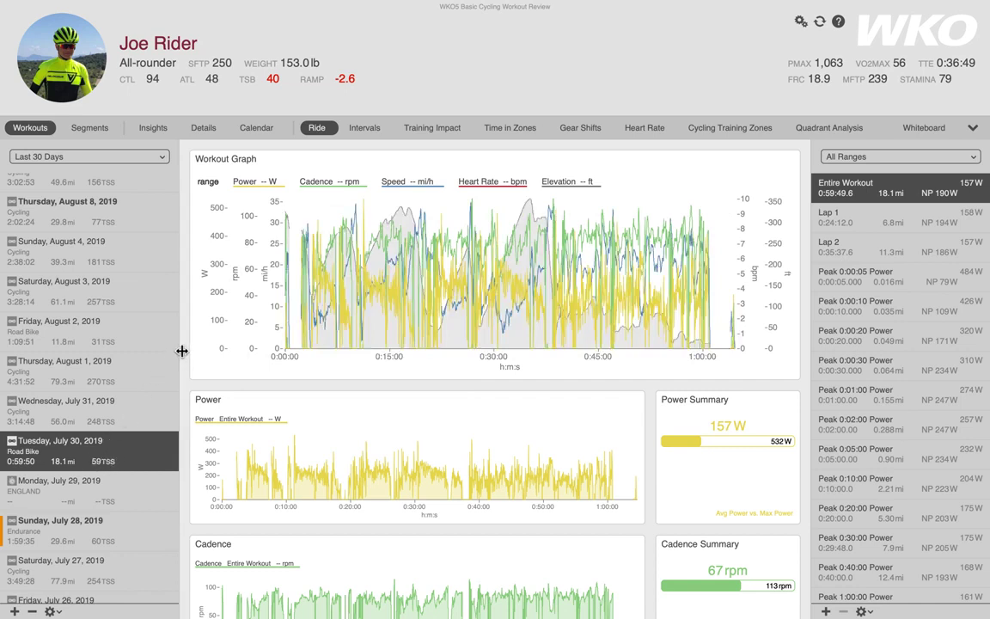
Step: Collapse the workout list to widen the chart area and show the Whiteboard dashboard
left_click_drag(183, 351, 15, 313)
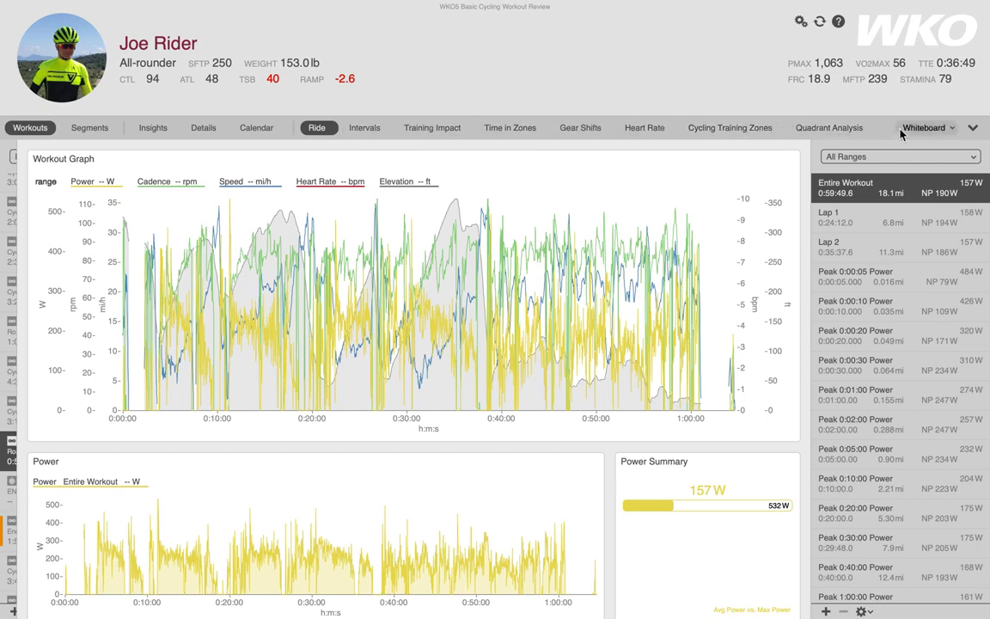
left_click(972, 129)
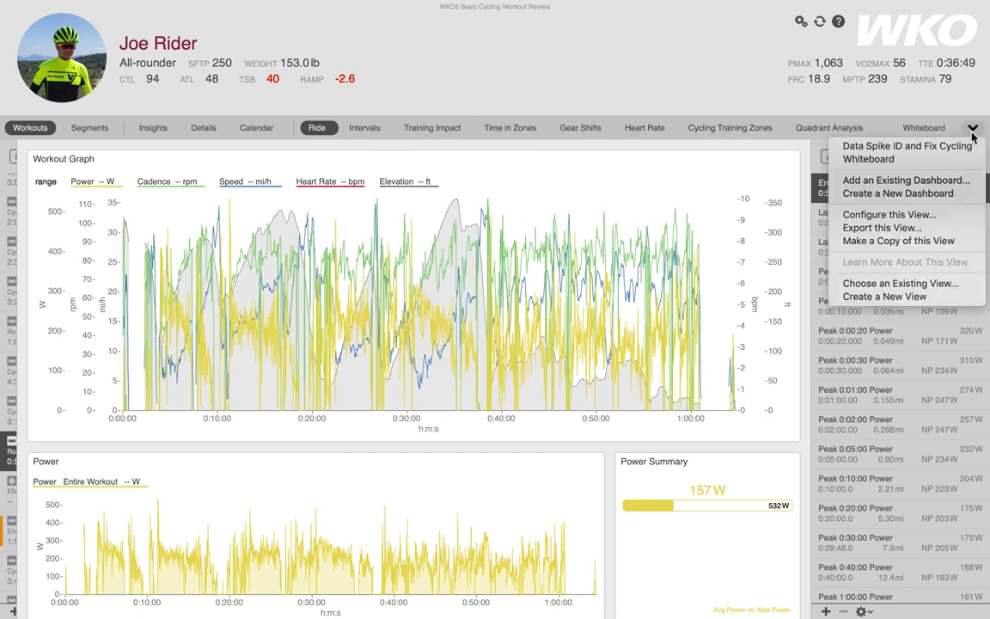
left_click(890, 160)
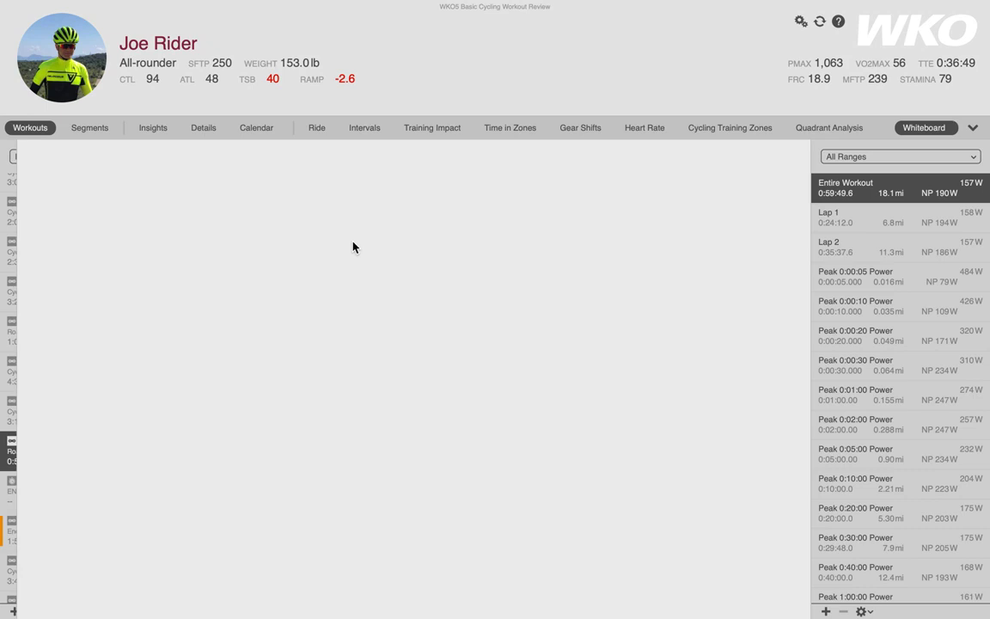
Step: Create a new custom chart on the Whiteboard dashboard and enlarge it to the dashboard's full width
left_click(952, 129)
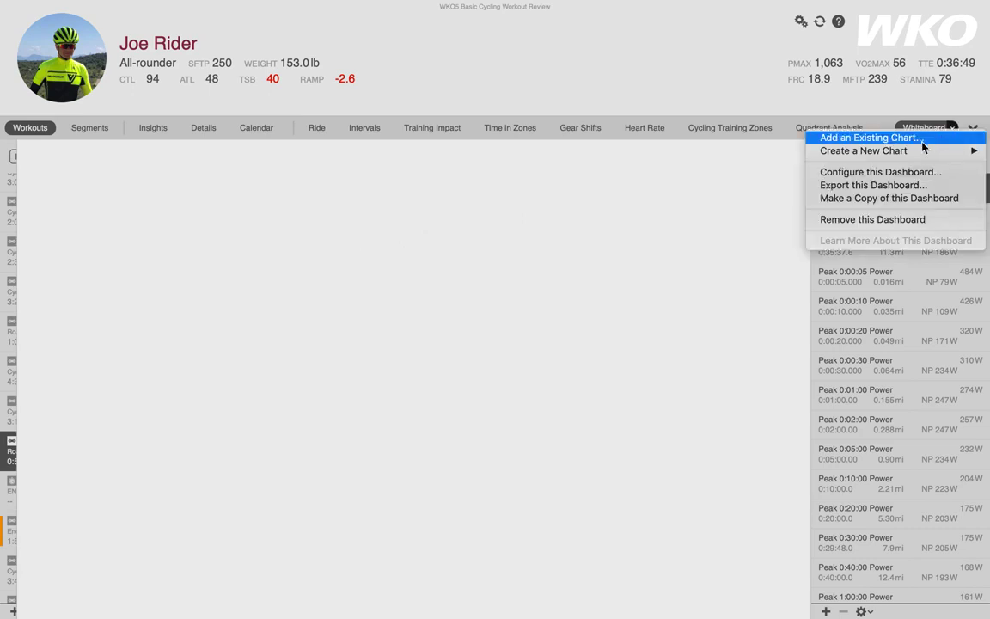
mouse_move(903, 156)
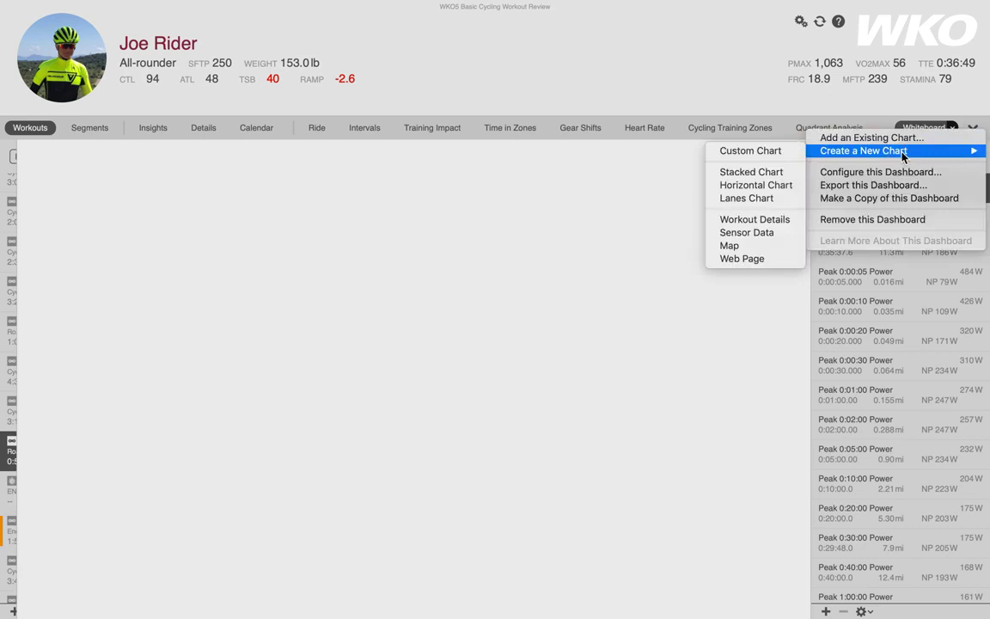
left_click(755, 159)
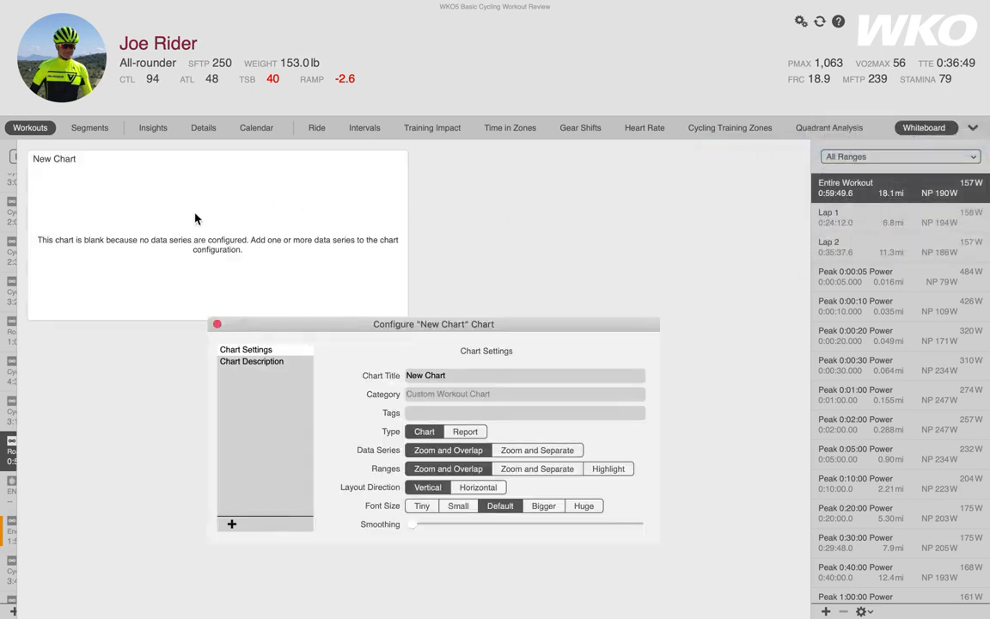
left_click(218, 325)
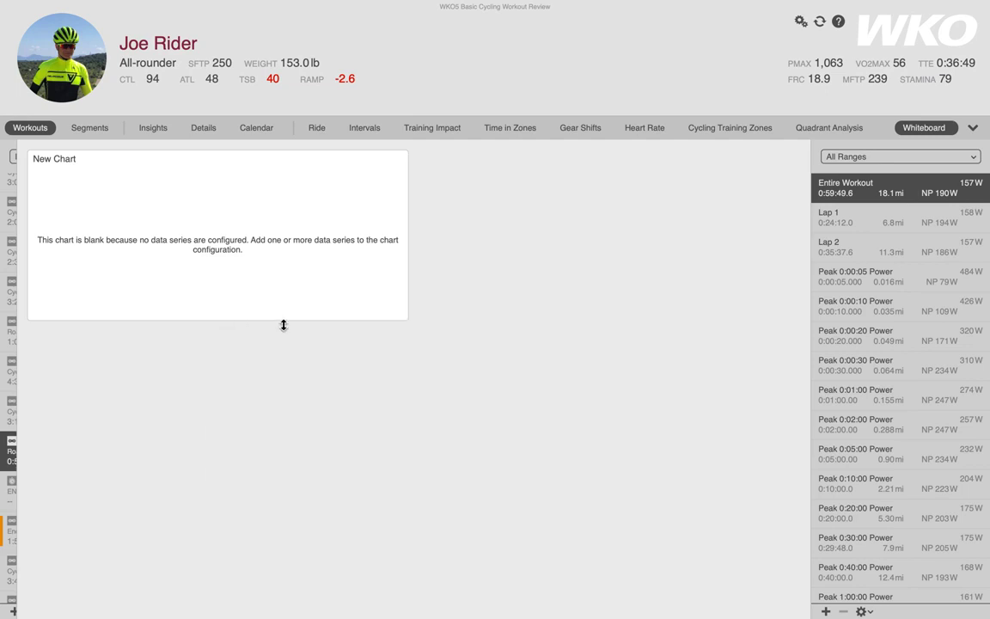
left_click_drag(407, 321, 764, 512)
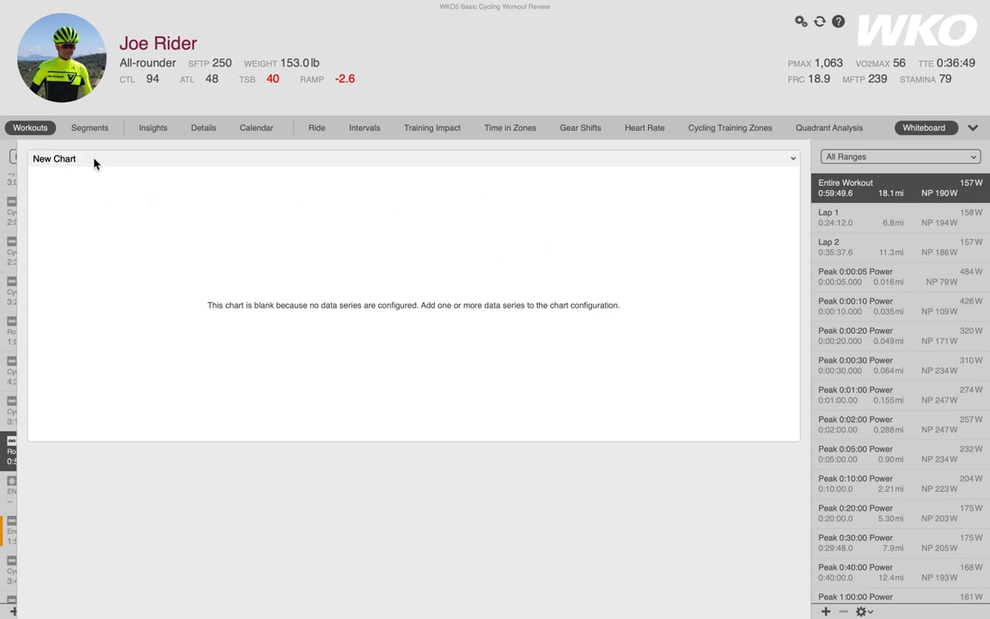
Step: Open the new chart's configuration, title it "Video Test" and set its type to Chart
left_click(793, 164)
left_click(801, 185)
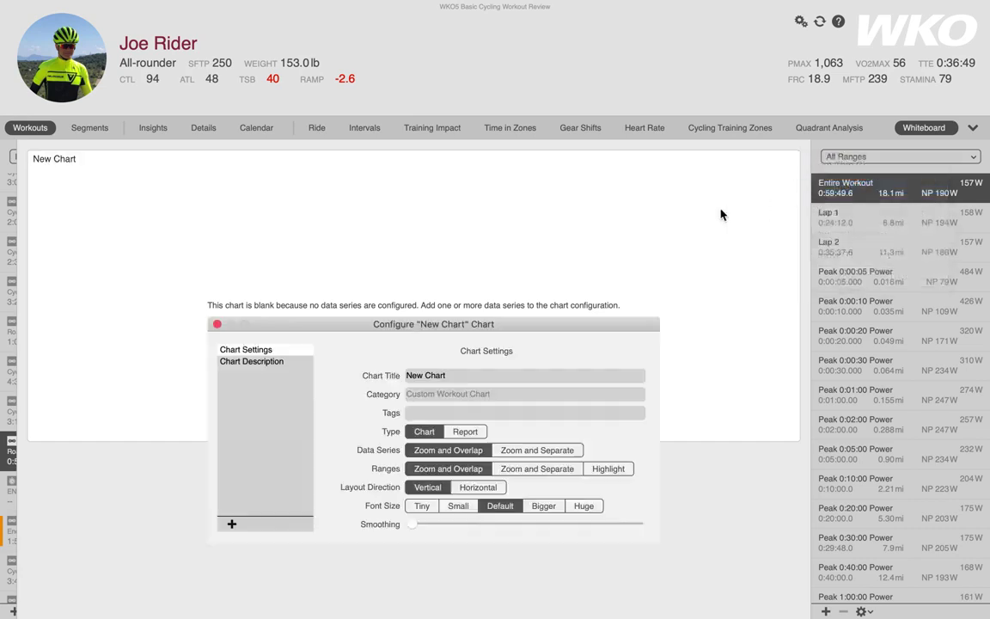
left_click_drag(505, 324, 654, 81)
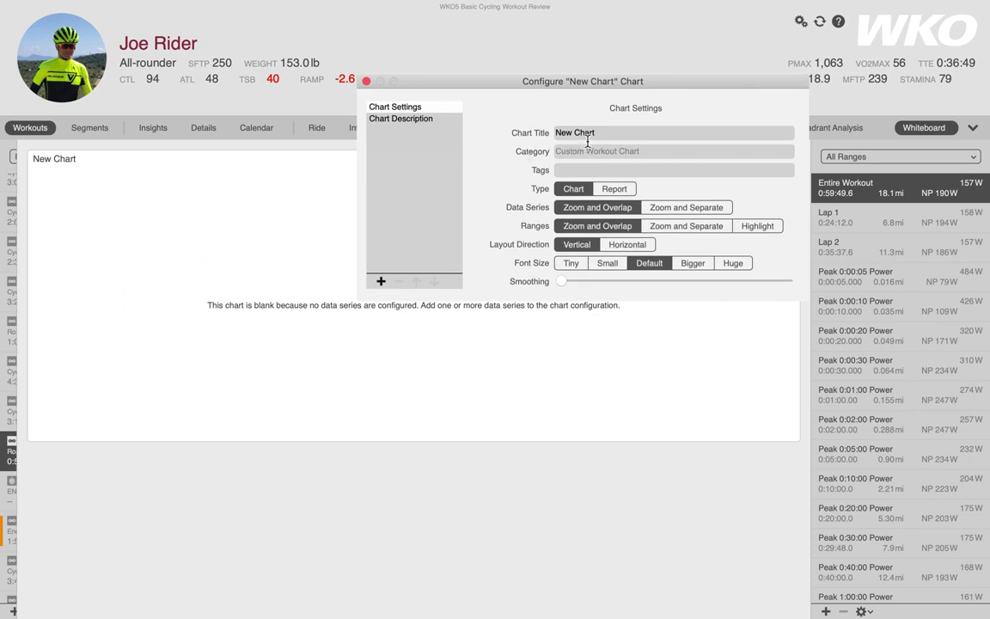
left_click_drag(597, 133, 550, 133)
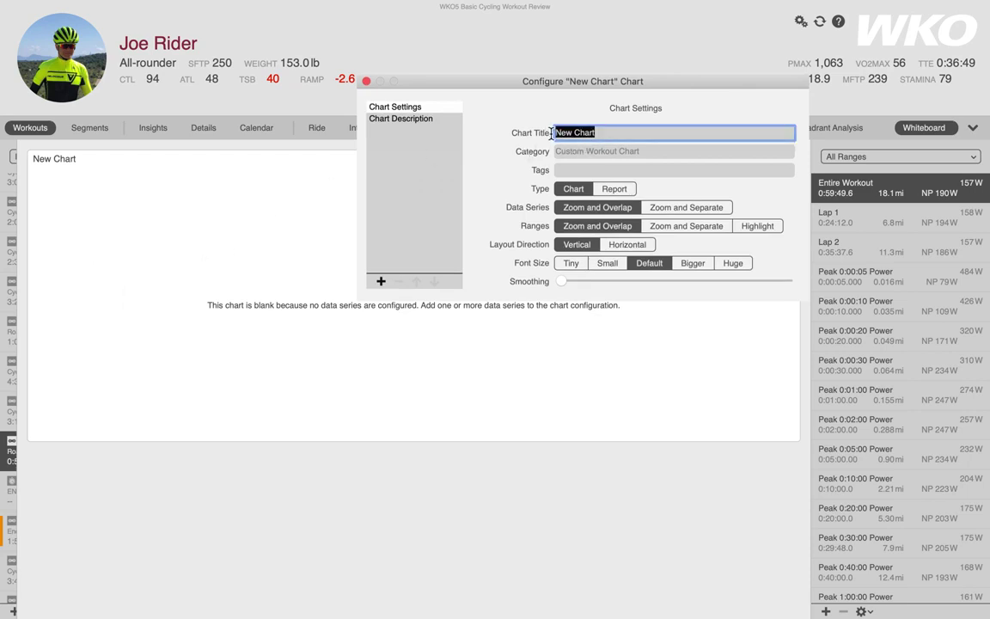
type("Vide")
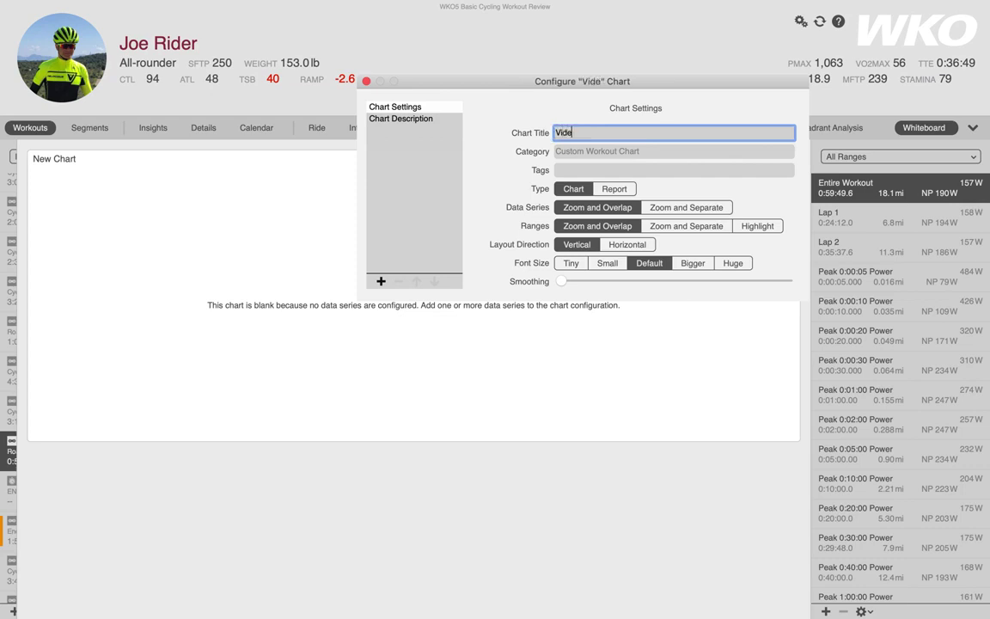
type("o Test")
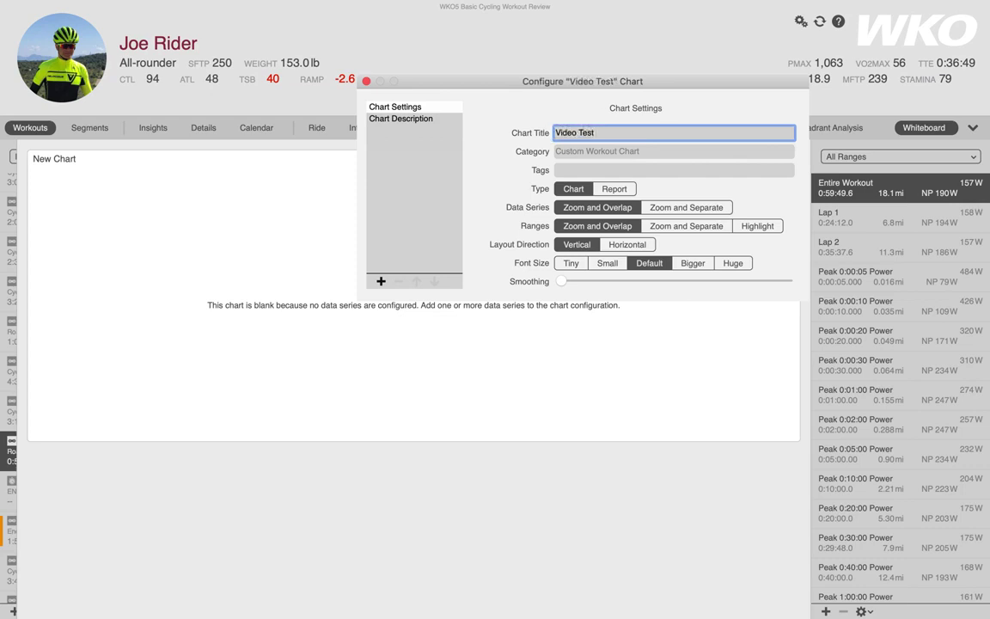
key("Return")
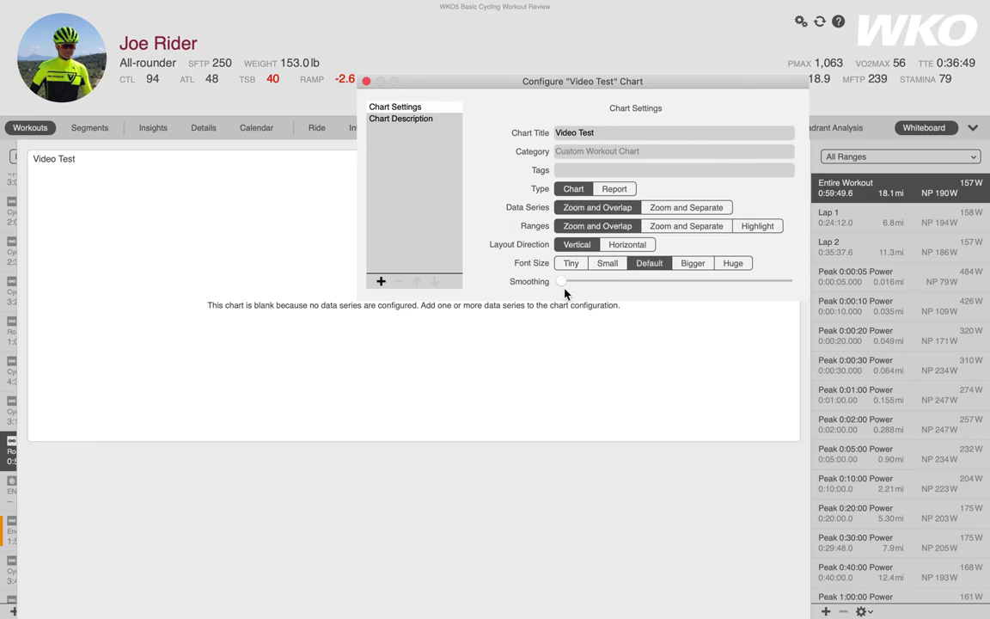
left_click(612, 189)
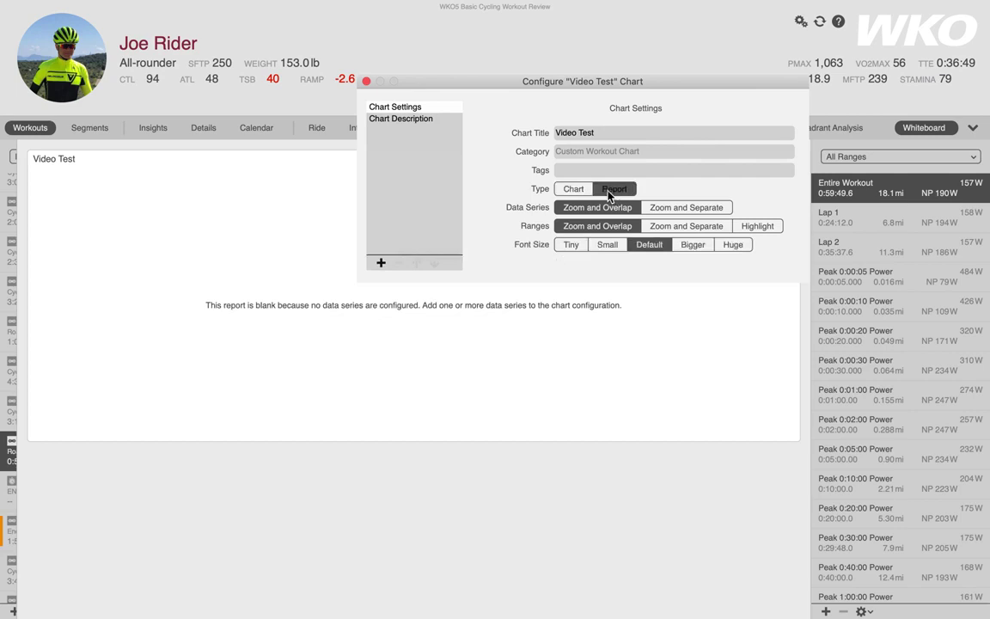
left_click(578, 190)
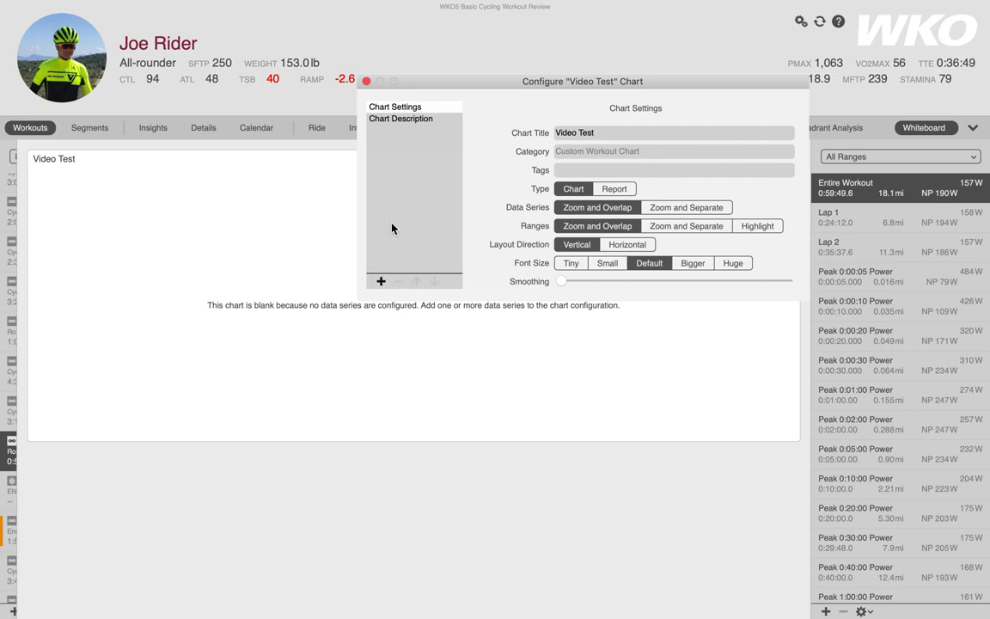
Step: Add a data series named "Power" to the chart, with Line as its chart type
left_click(381, 282)
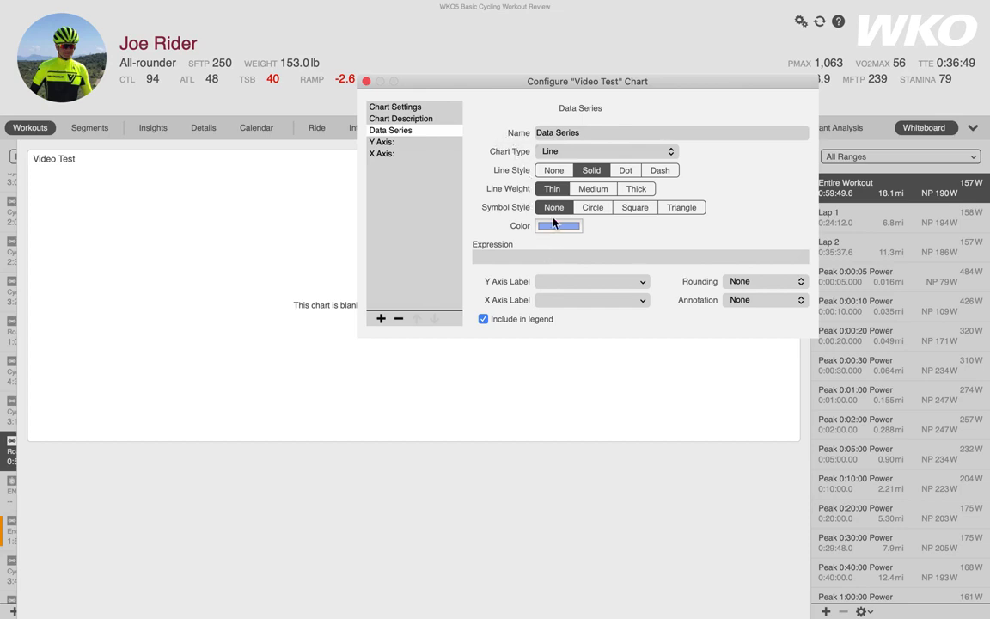
left_click_drag(589, 135, 535, 133)
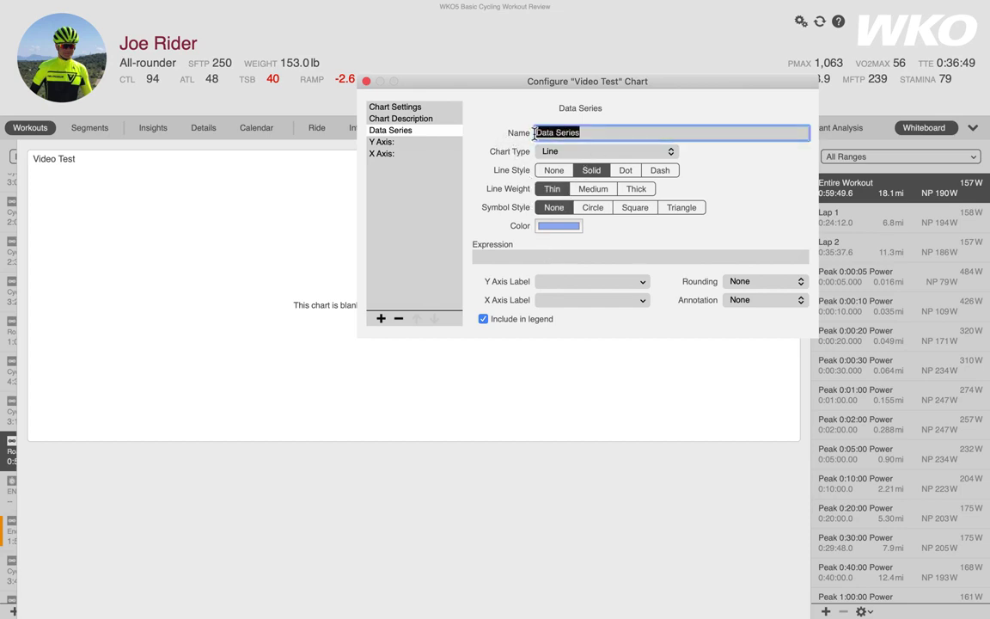
type("Power")
left_click(550, 151)
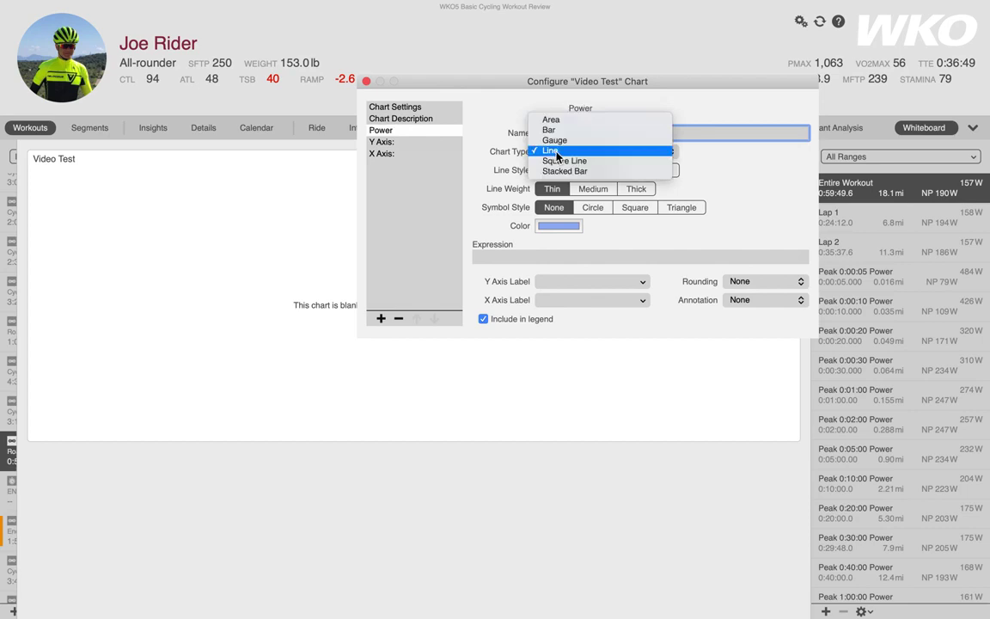
key("Up")
key("Up")
key("Up")
key("Down")
key("Down")
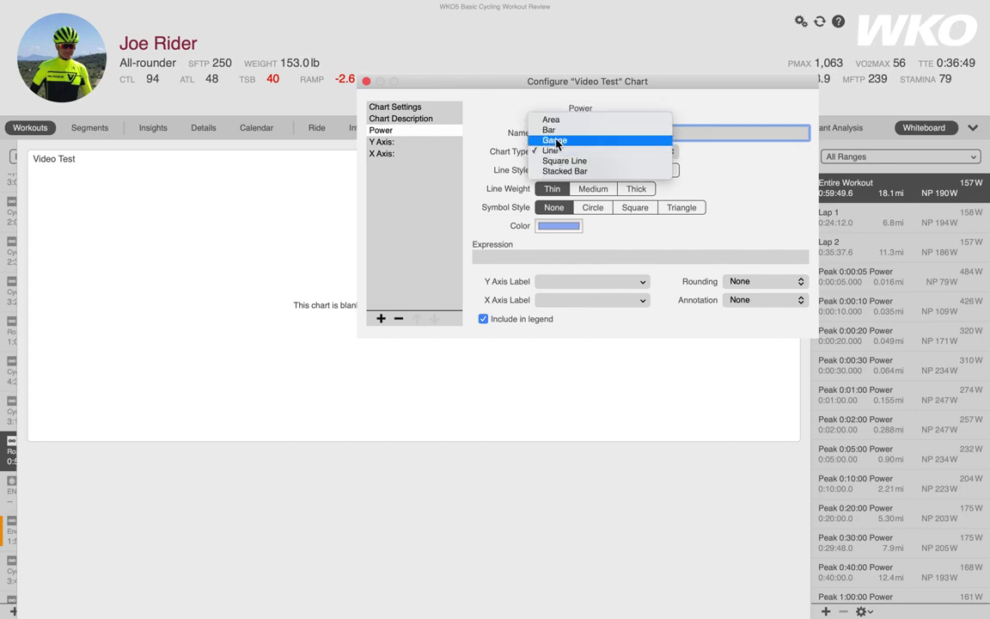
key("Down")
key("Return")
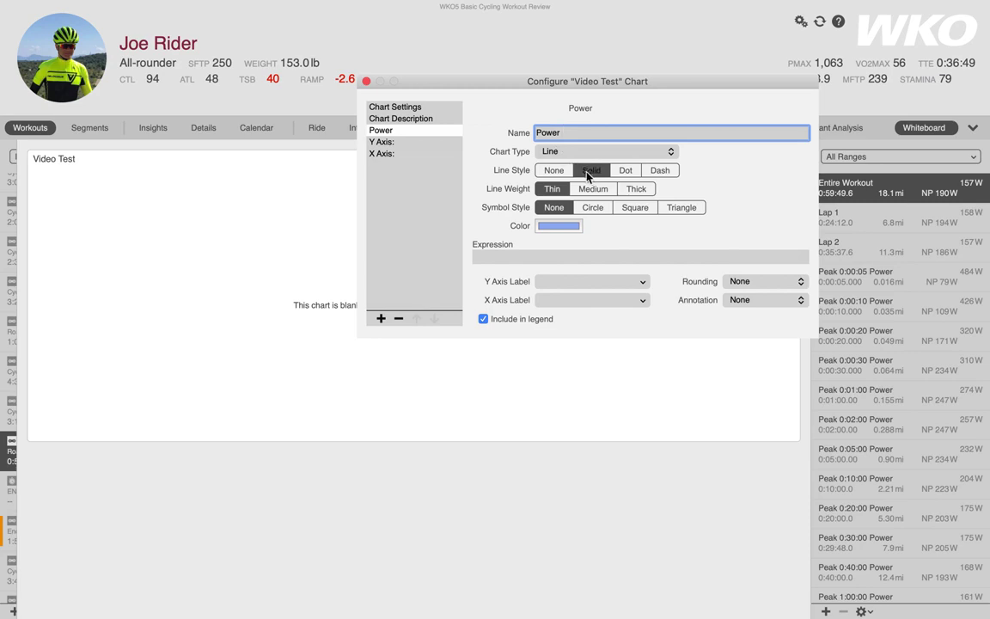
Step: Give the Power series a medium line weight and the Power color from the WKO5 palette
left_click(585, 194)
left_click(560, 228)
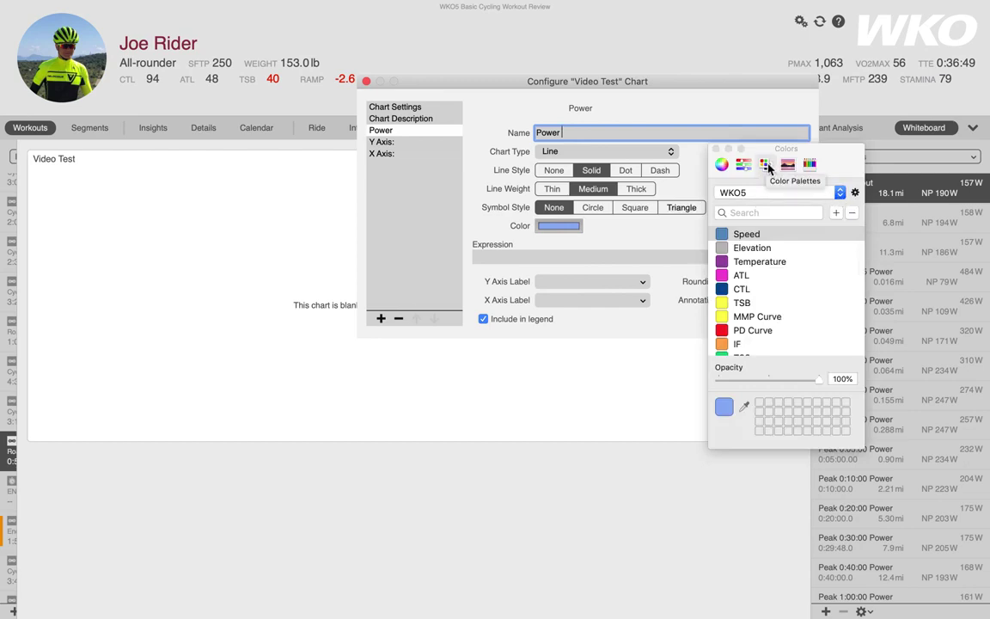
left_click(840, 193)
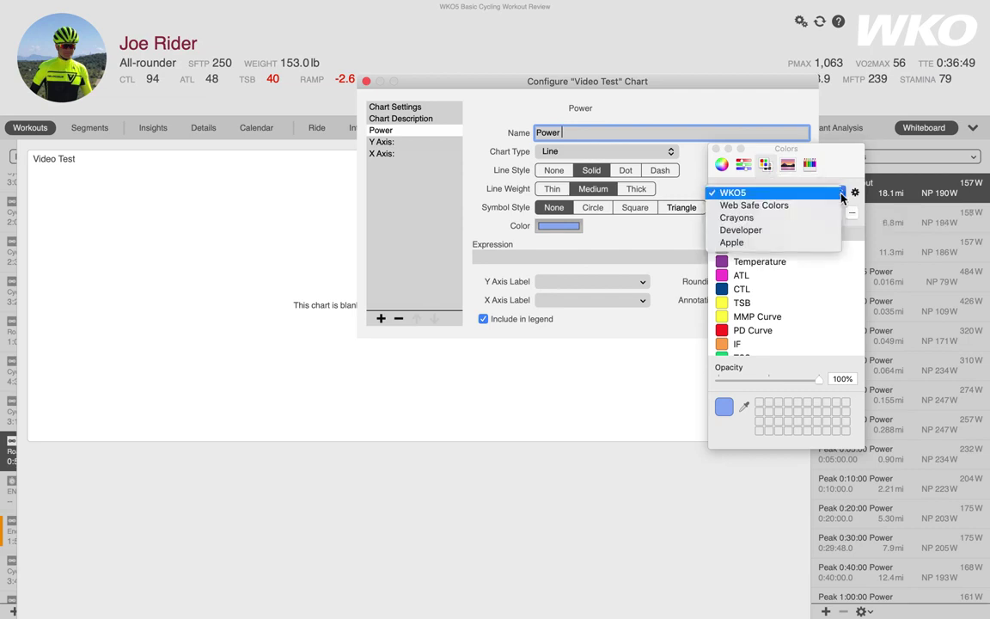
left_click(750, 197)
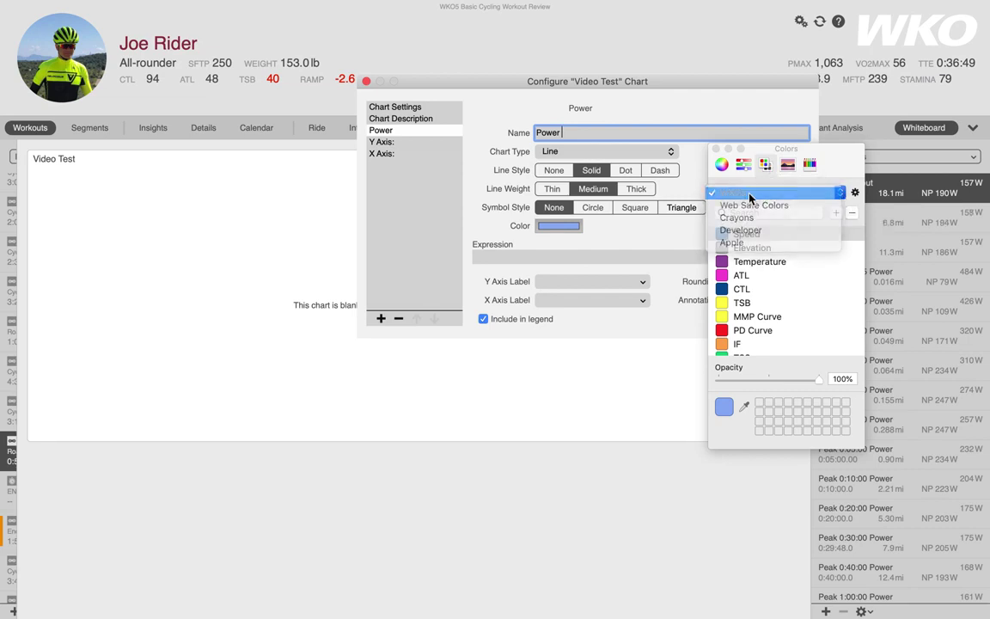
scroll(746, 269, "up", 2)
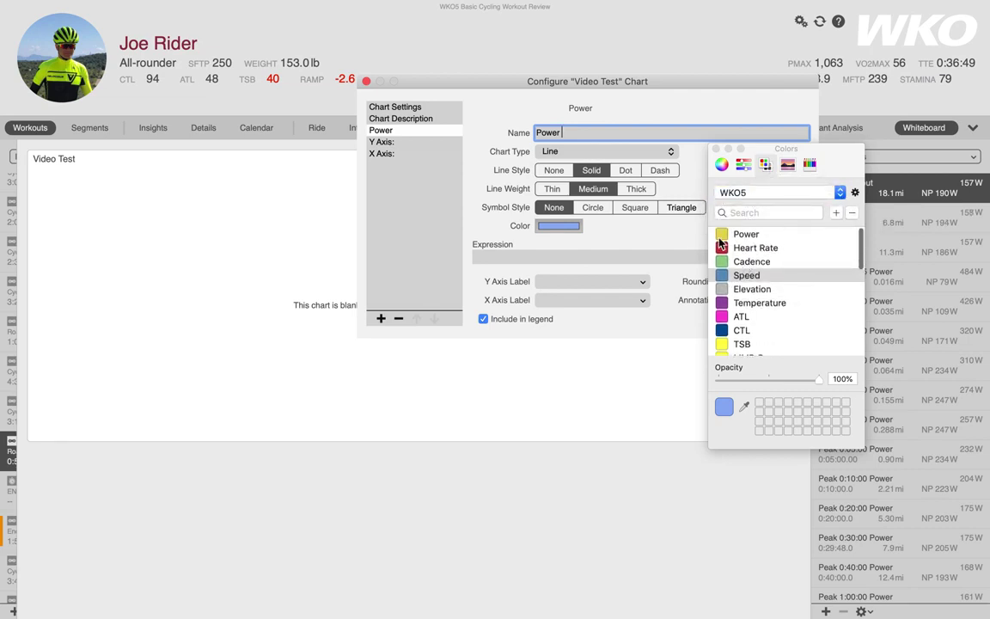
left_click(744, 236)
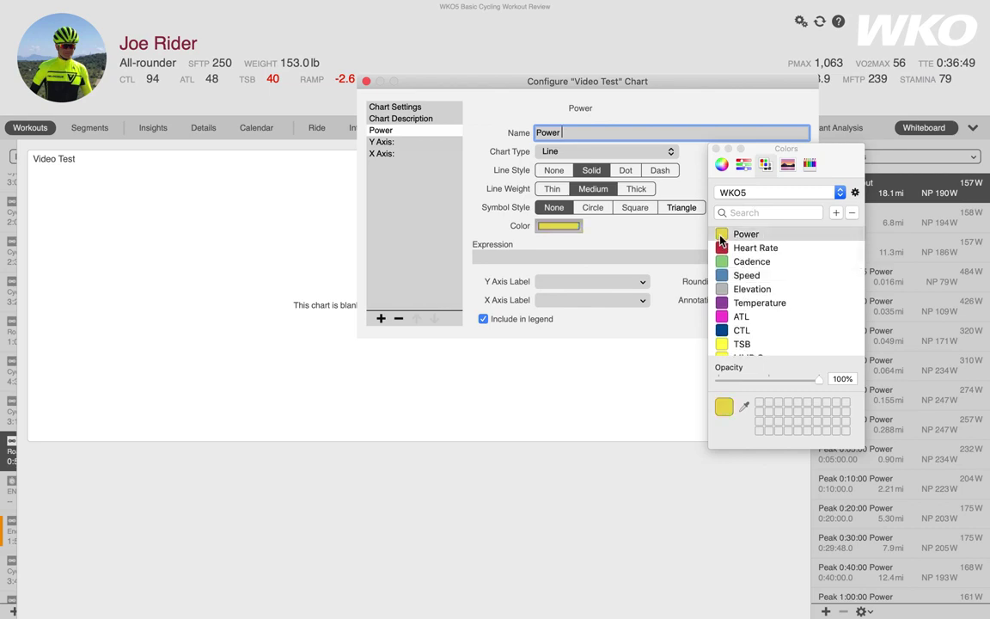
left_click(716, 150)
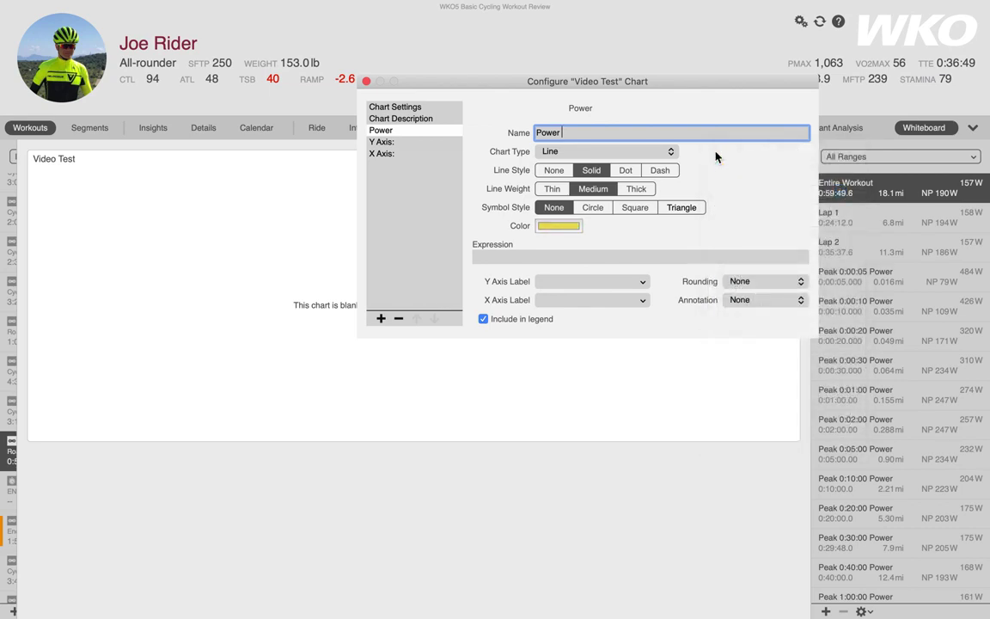
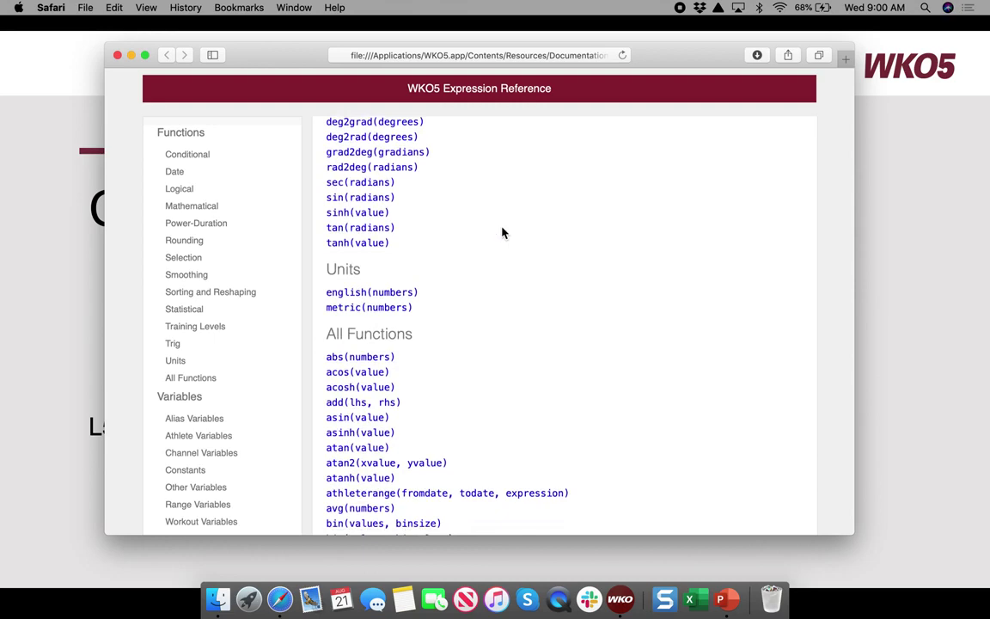
Step: Return to WKO5 and examine the predefined expressions for the Power series, including the cycling and pedaling data channels
key("ctrl+Right")
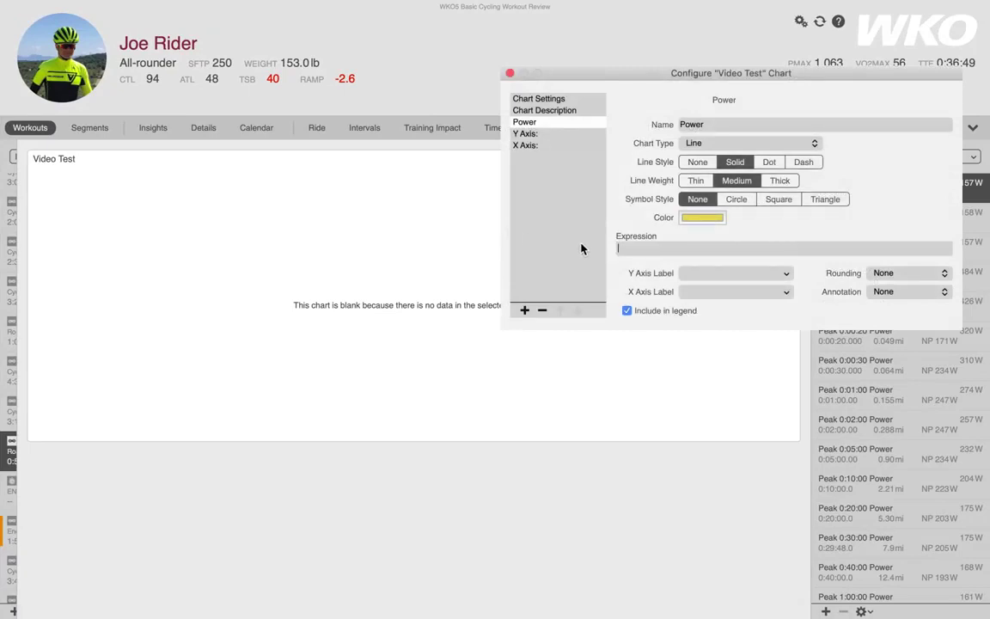
right_click(639, 243)
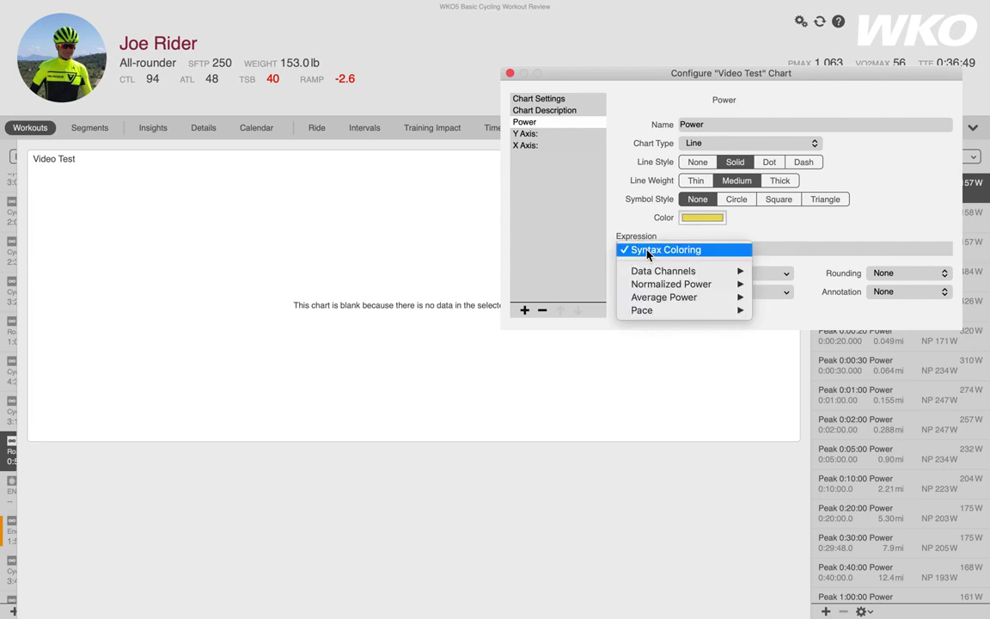
mouse_move(663, 275)
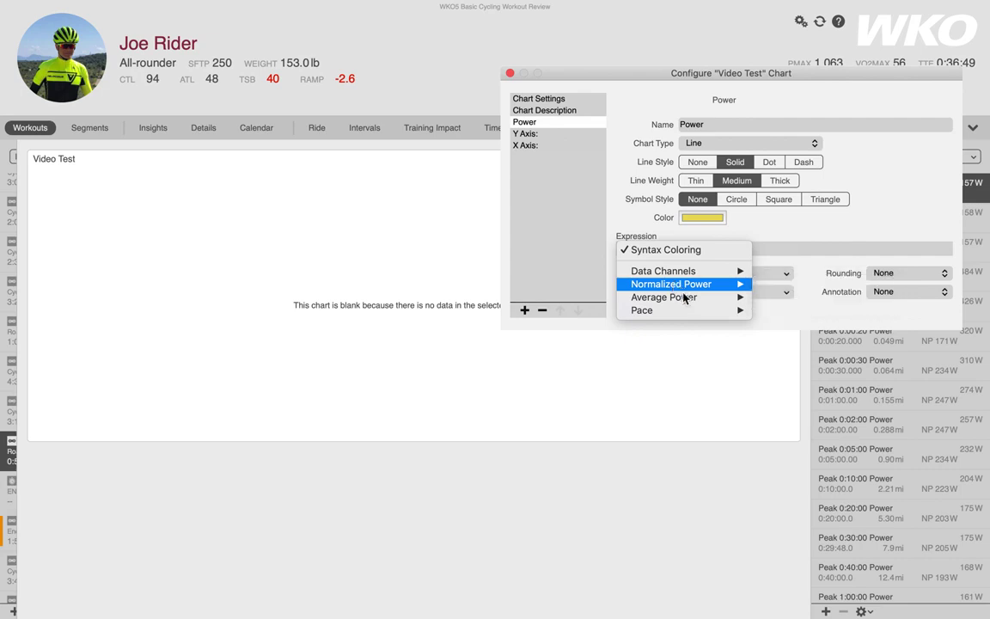
mouse_move(690, 312)
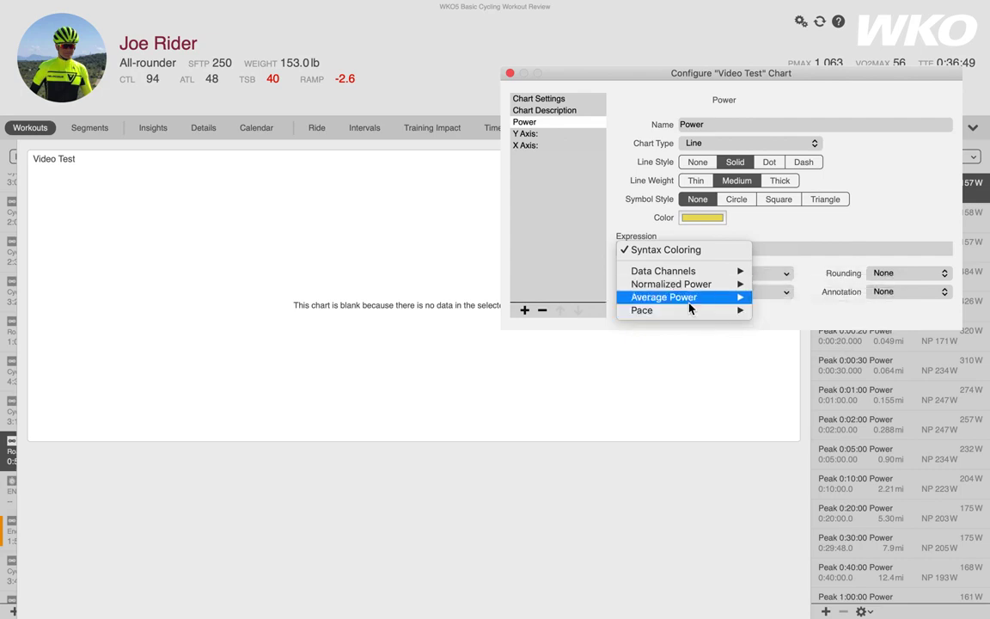
mouse_move(700, 273)
mouse_move(772, 271)
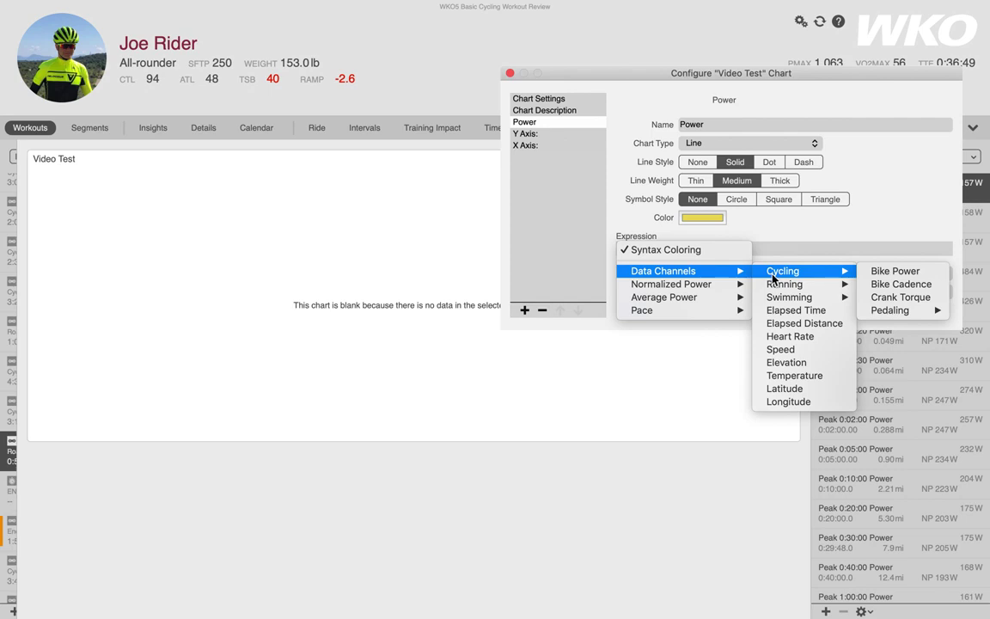
mouse_move(903, 319)
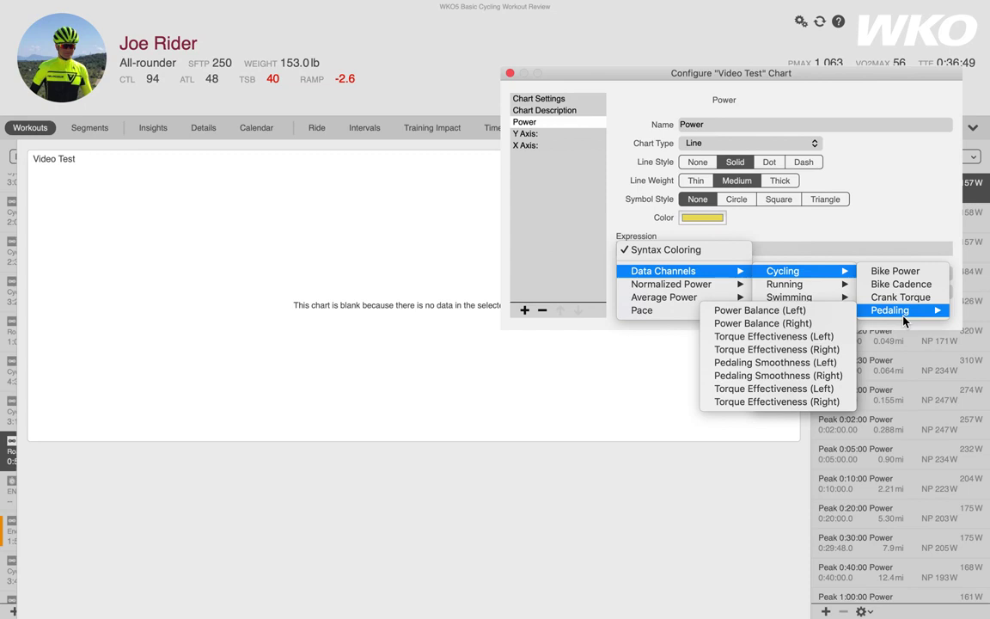
left_click(880, 227)
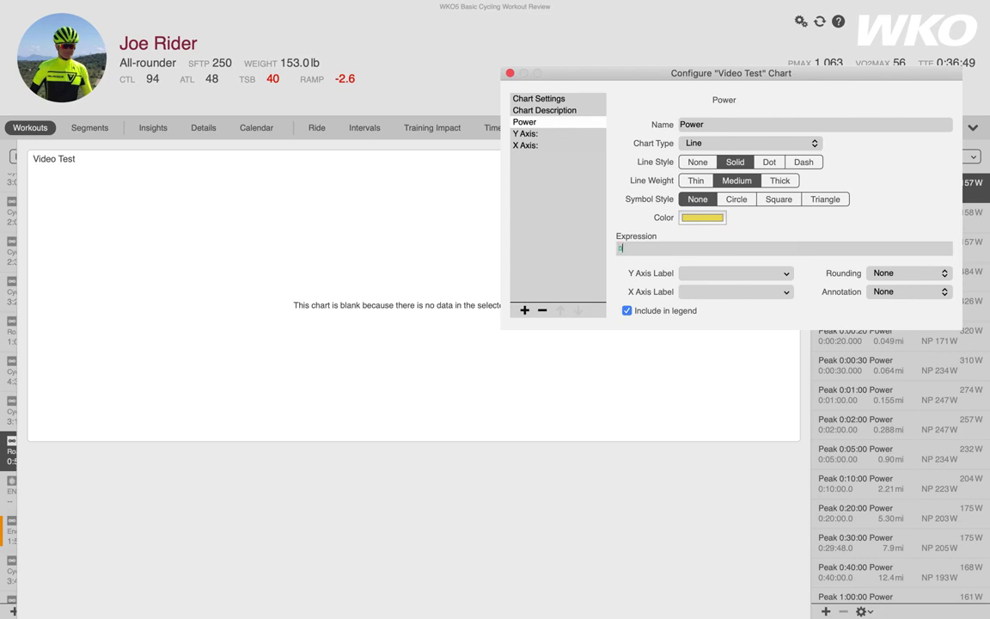
Step: Set the Power series expression to power and try the thin and thick line weights before returning to Medium
type("power")
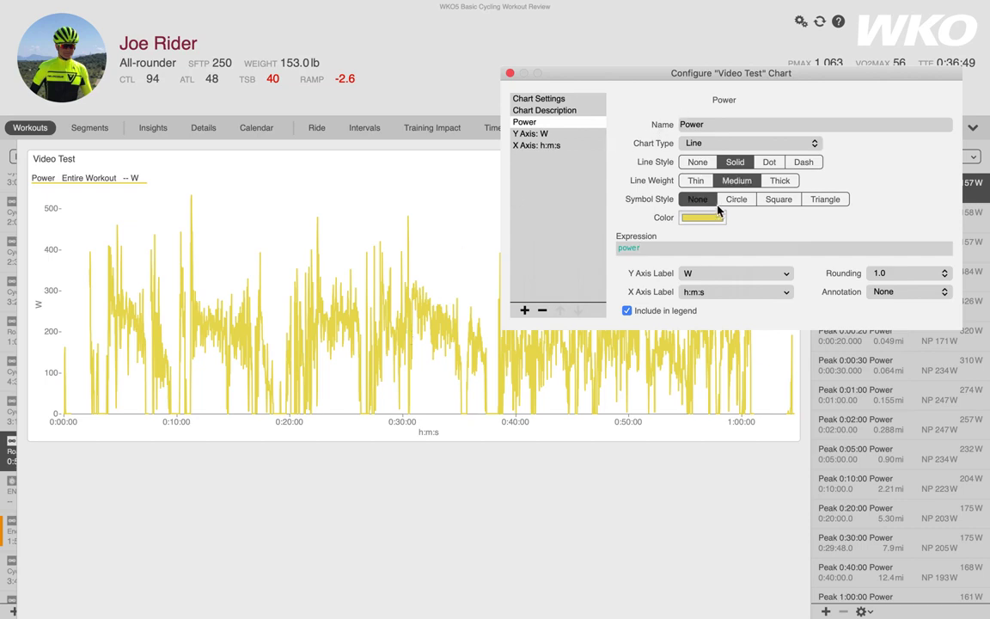
left_click(699, 183)
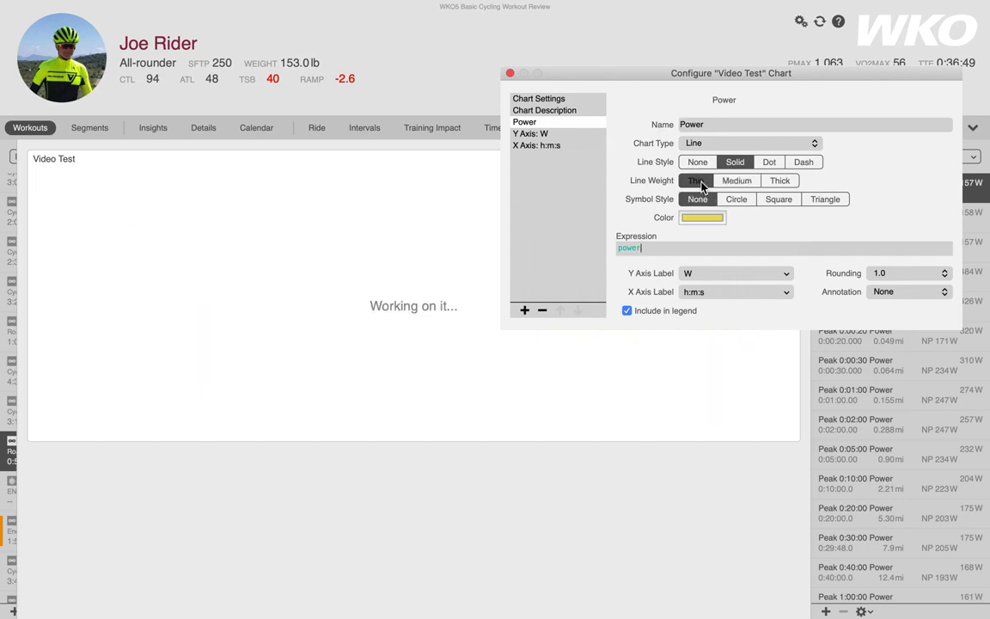
left_click(781, 183)
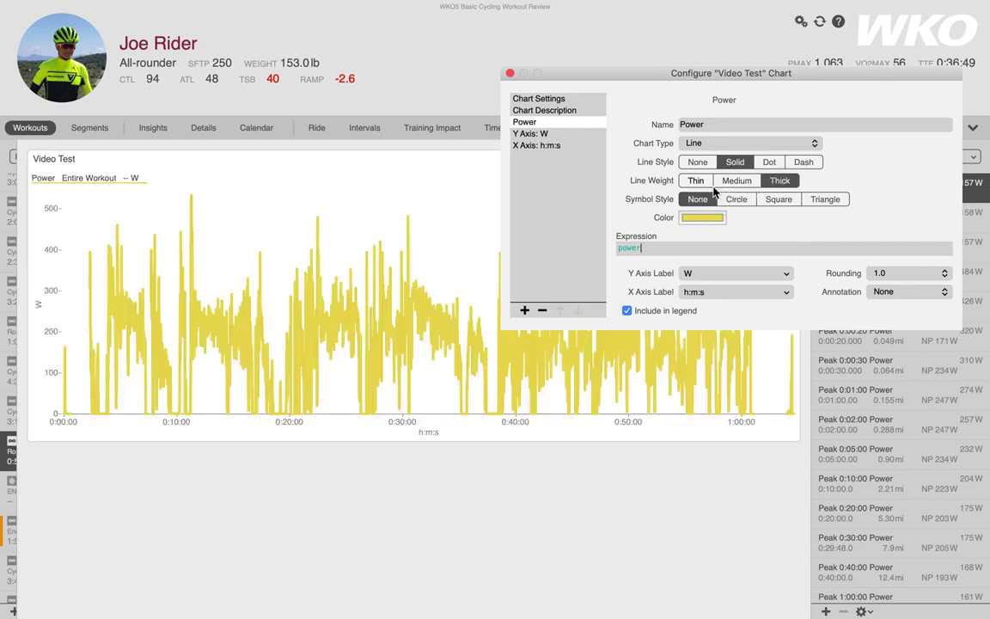
left_click(730, 183)
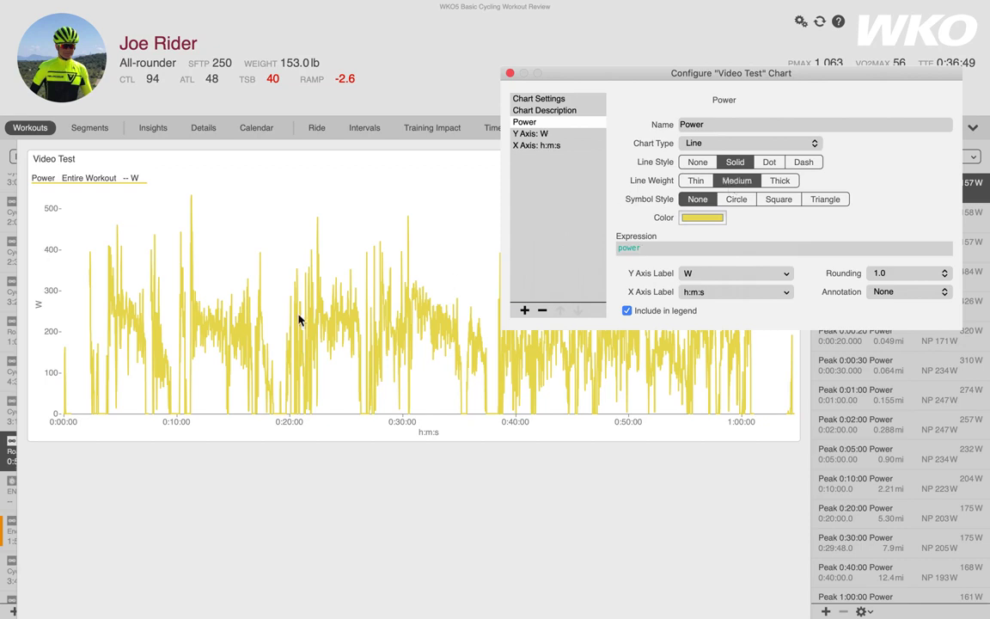
Step: Add a second data series to the chart and name it "Acg Power"
left_click(525, 311)
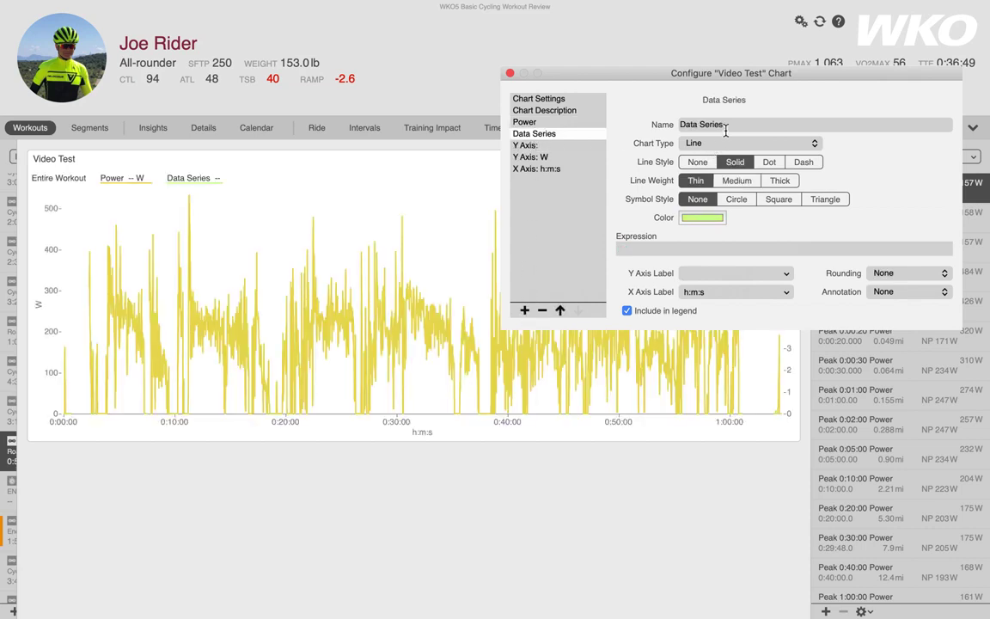
left_click_drag(723, 127, 659, 126)
type("A")
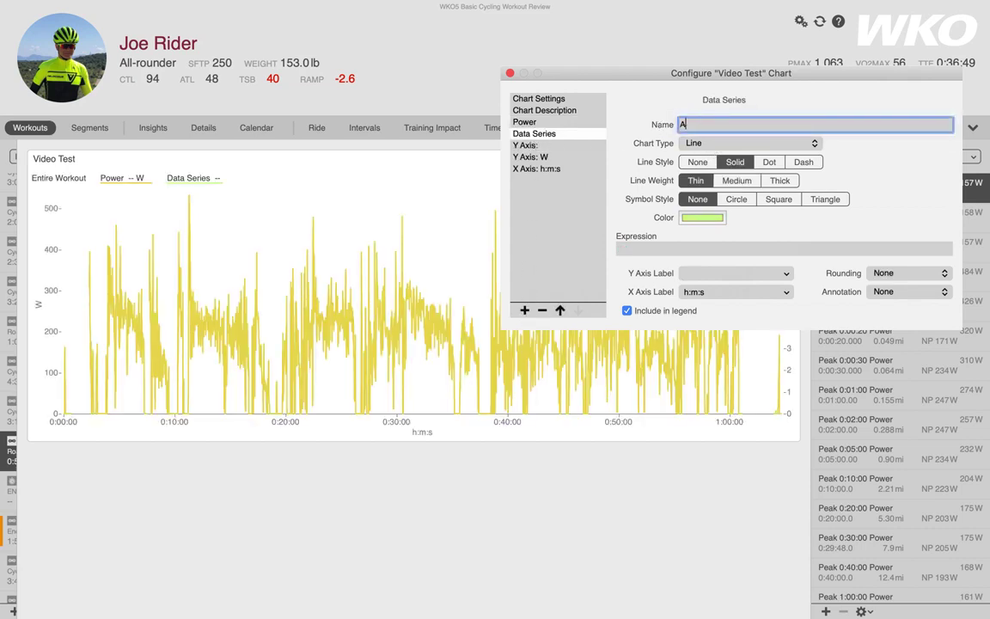
type("cg Power")
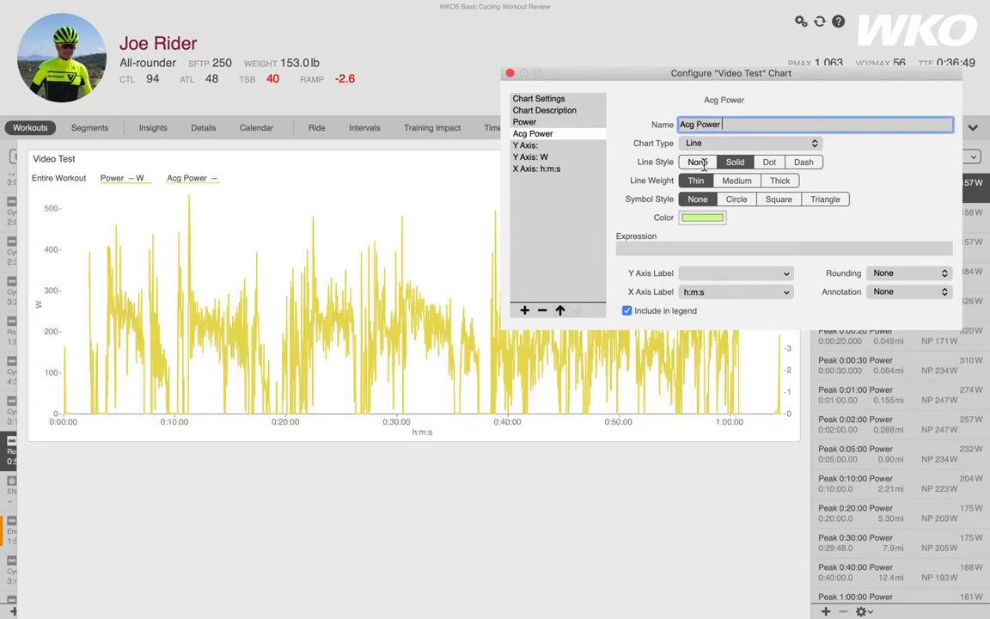
Step: Give the Acg Power series a medium-weight dashed line in the Power color from the WKO5 palette
left_click(805, 163)
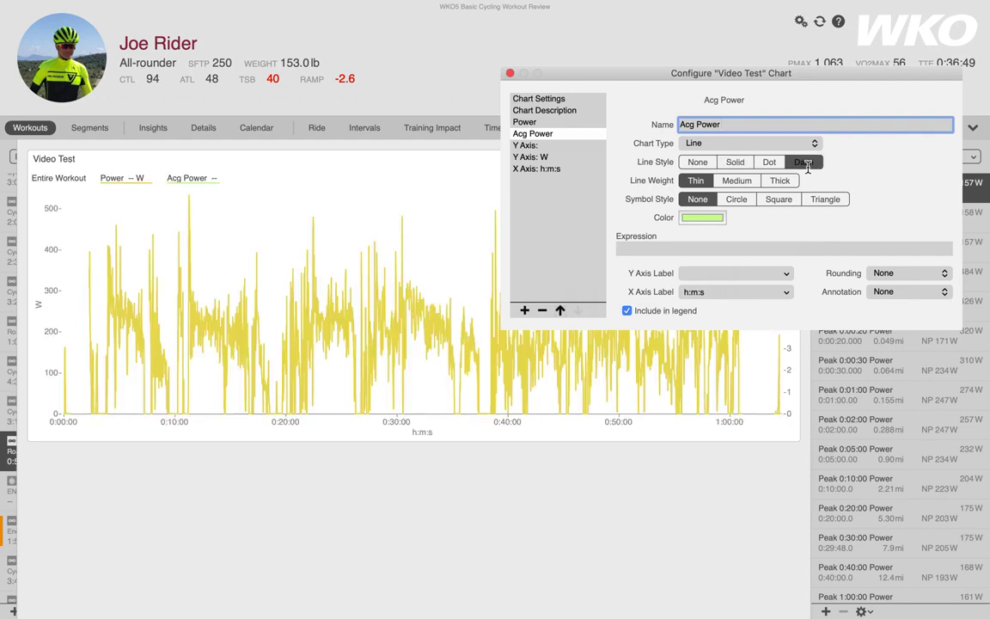
left_click(736, 181)
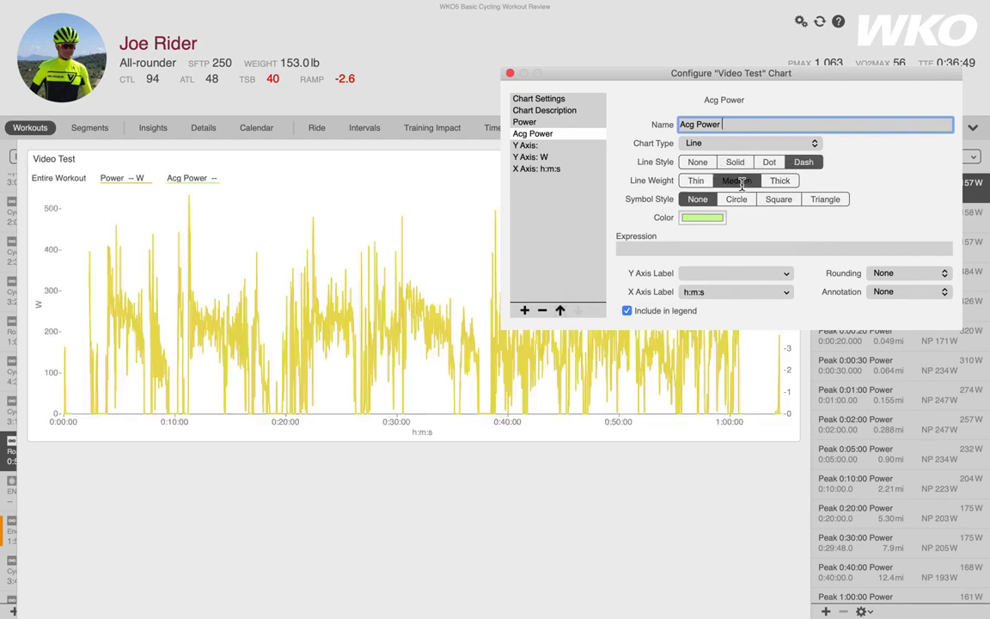
left_click(702, 218)
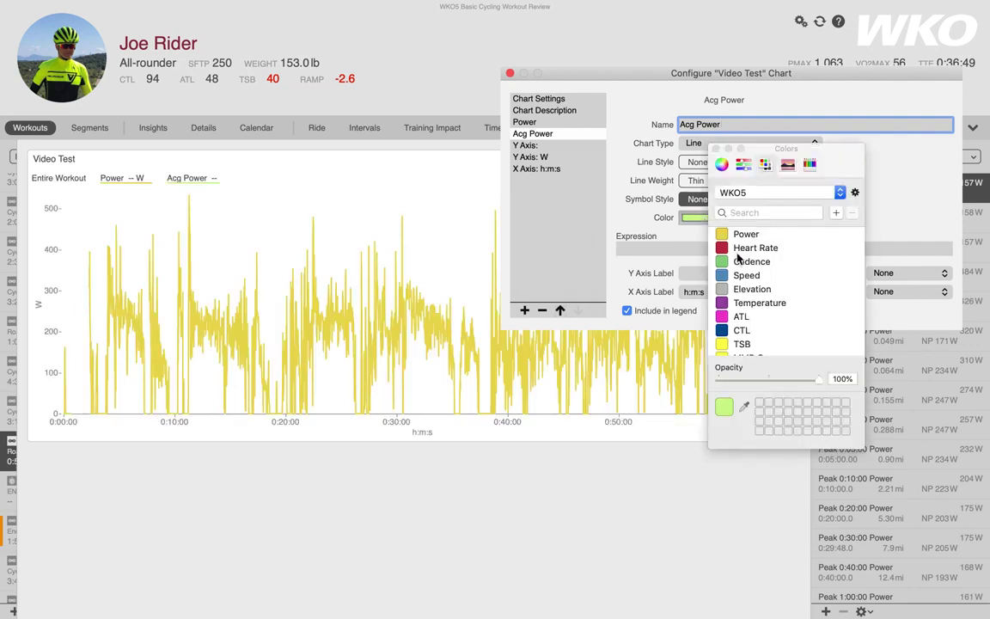
left_click(722, 234)
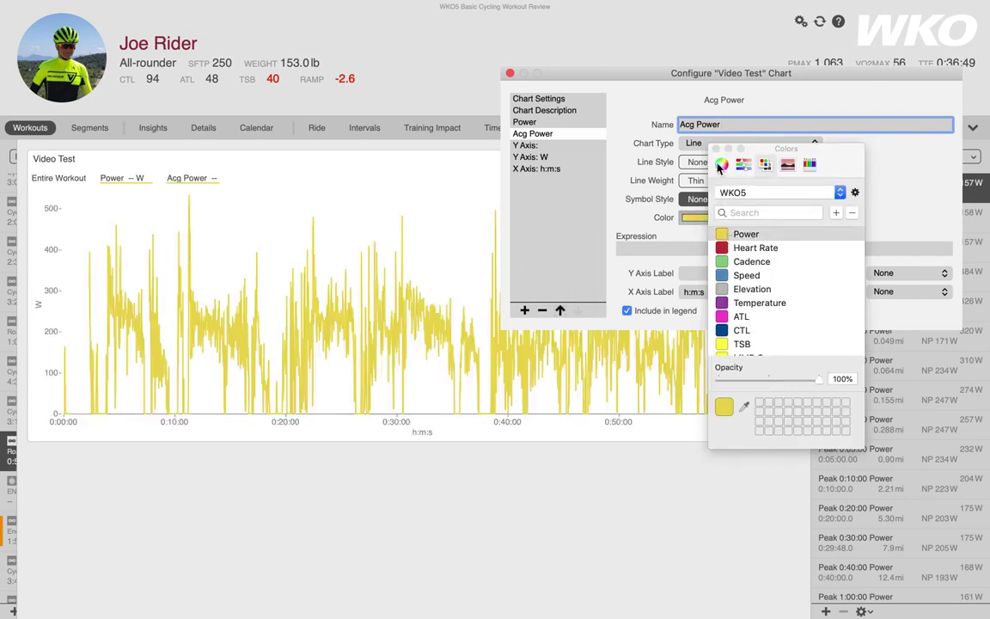
left_click(646, 143)
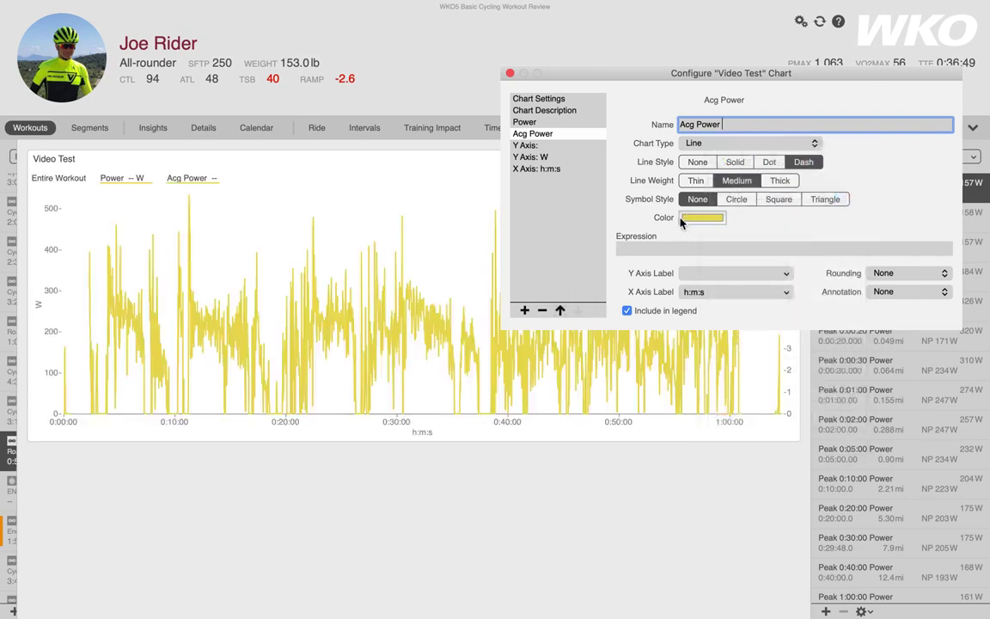
Step: Enter power as the expression of the Acg Power series
left_click(646, 250)
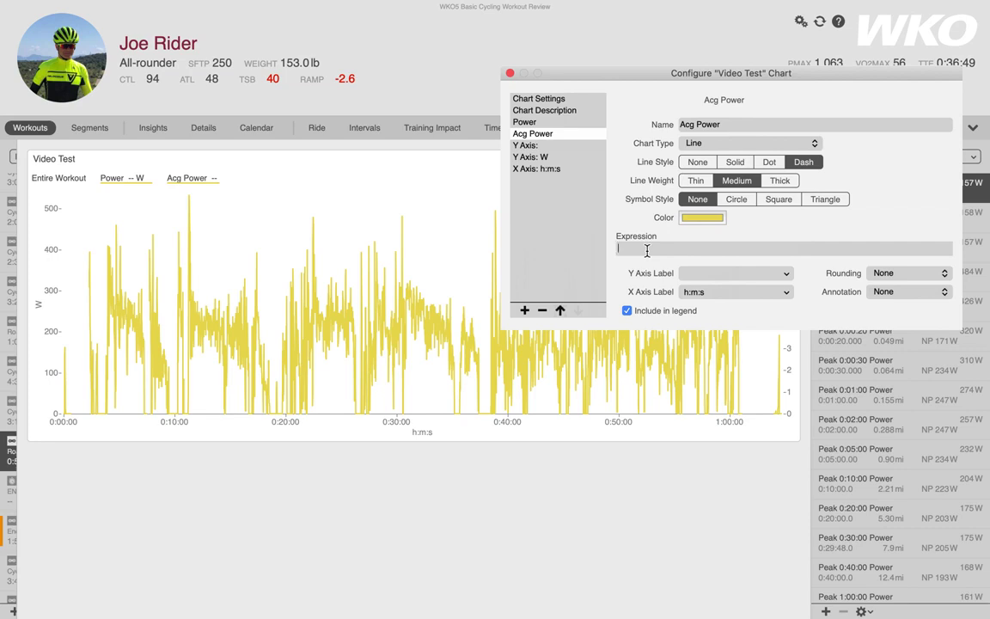
left_click(647, 250)
type("power")
left_click(700, 126)
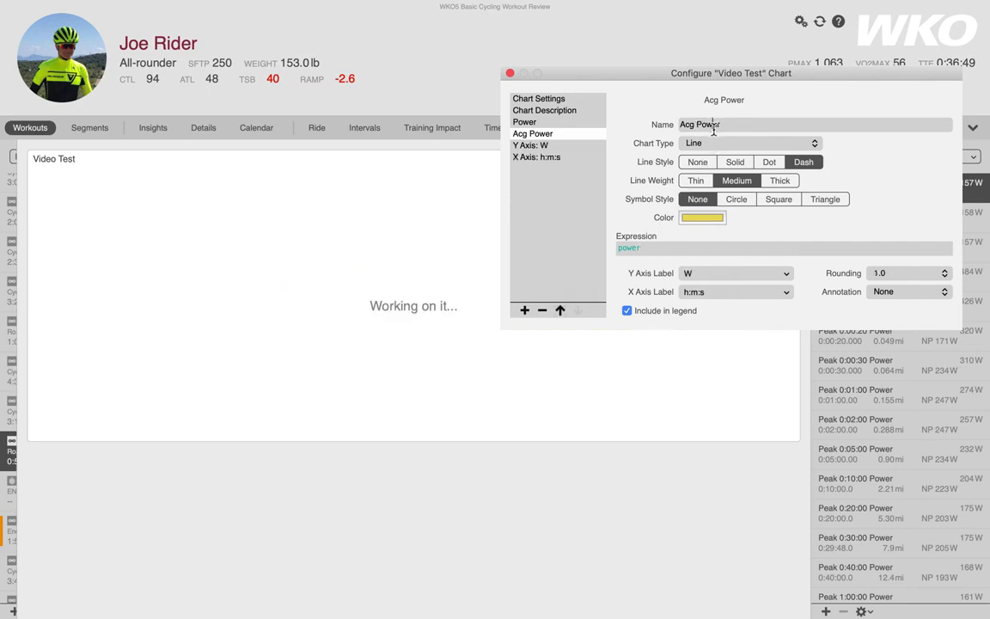
left_click(713, 127)
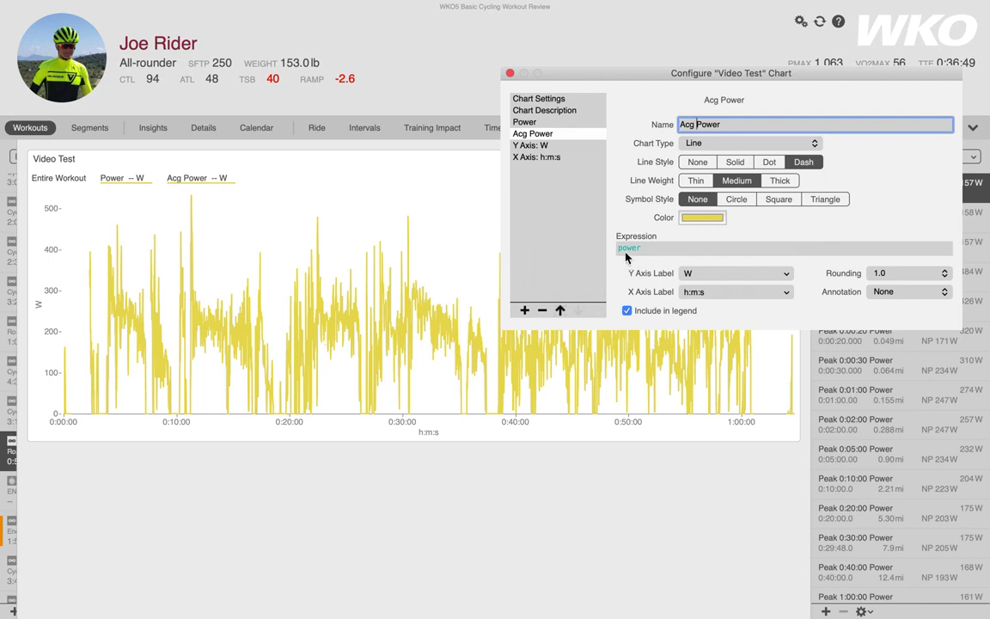
left_click(503, 367)
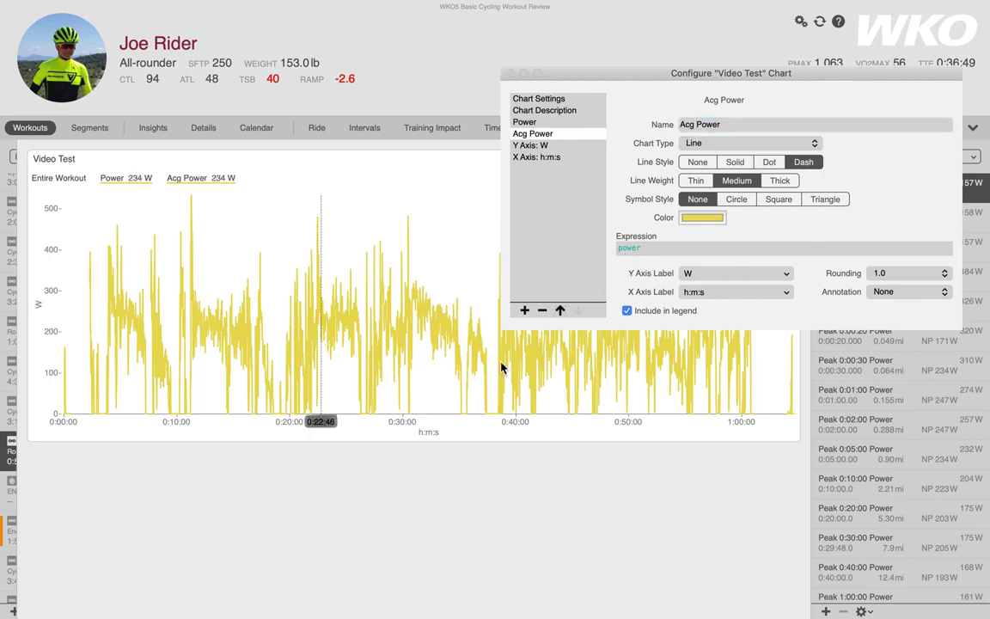
Step: Change the Acg Power expression to avg(power) so the series plots the workout's average power
left_click(660, 248)
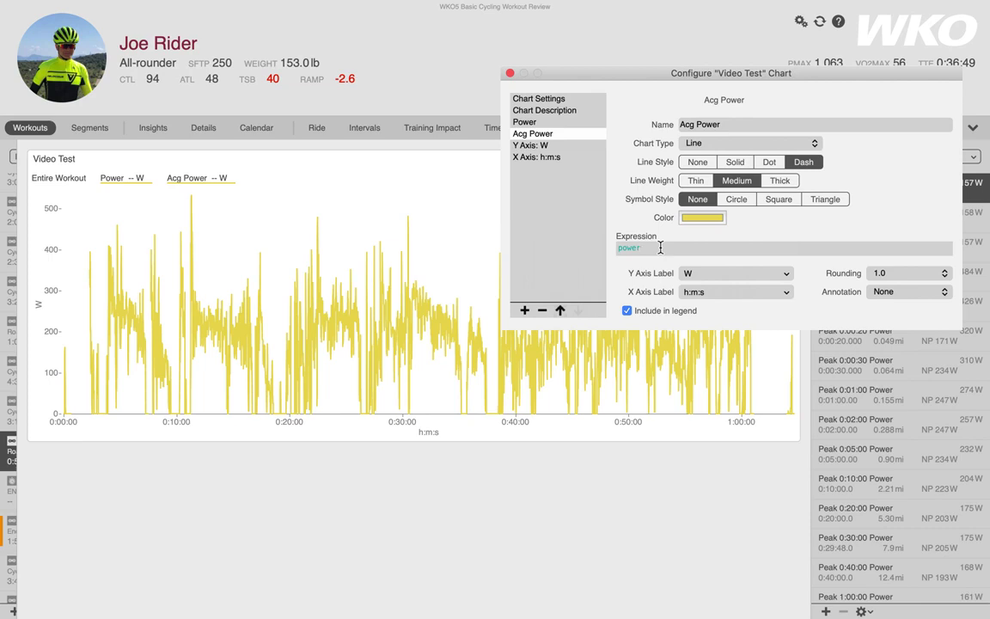
type(")")
left_click(619, 247)
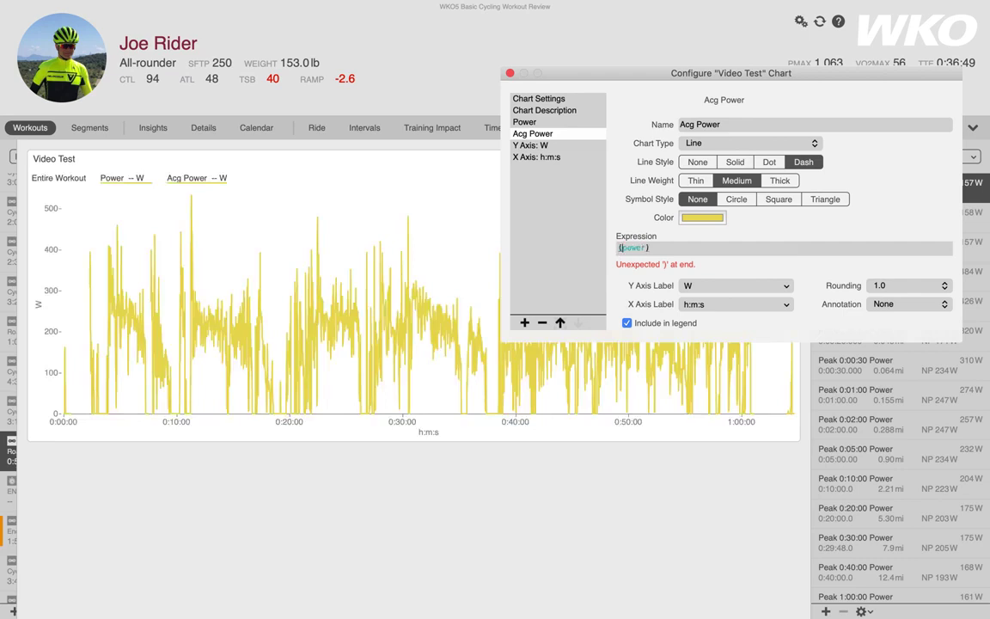
type("(")
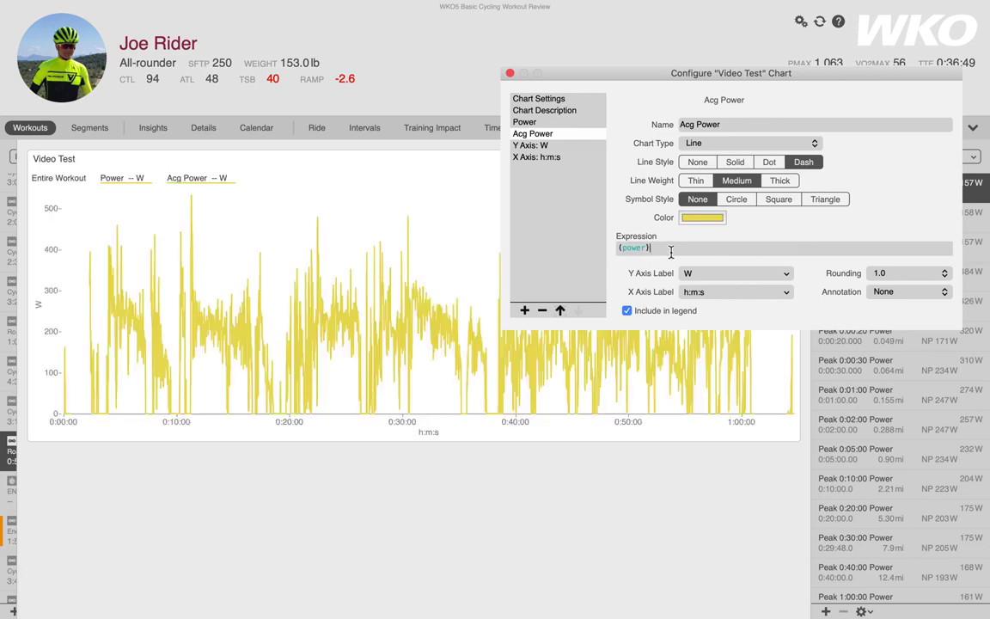
left_click(670, 250)
left_click(618, 249)
type("avg")
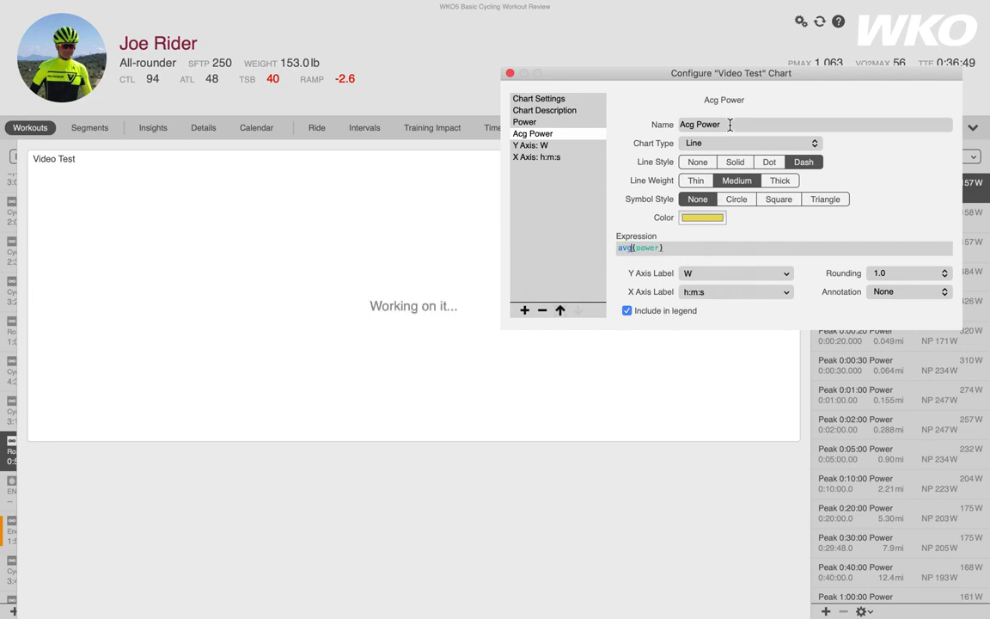
left_click(730, 124)
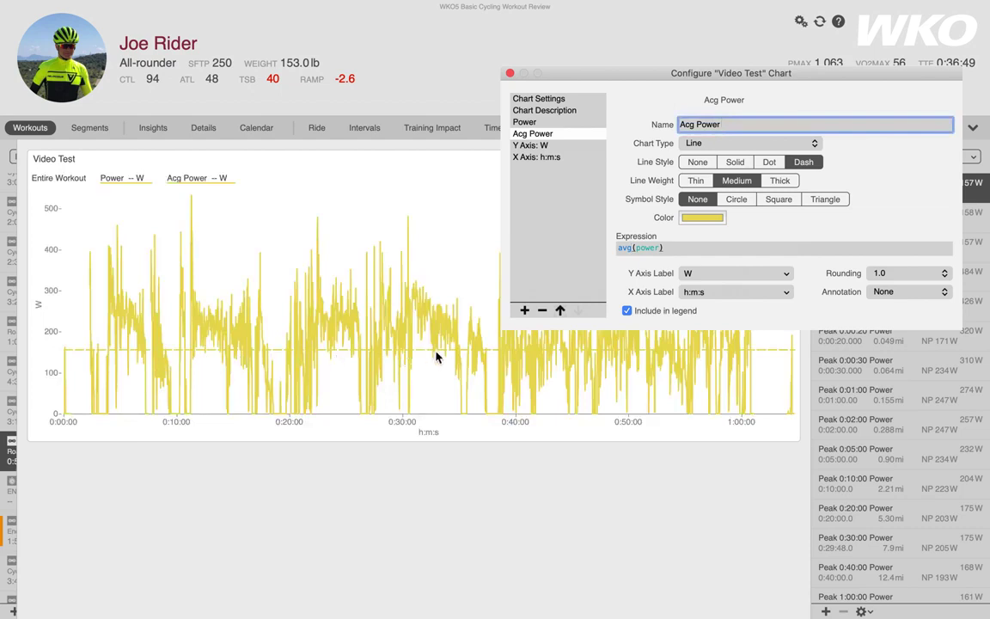
Step: Place the Acg Power series above Power in the series order and exclude it from the legend
left_click_drag(630, 82, 592, 30)
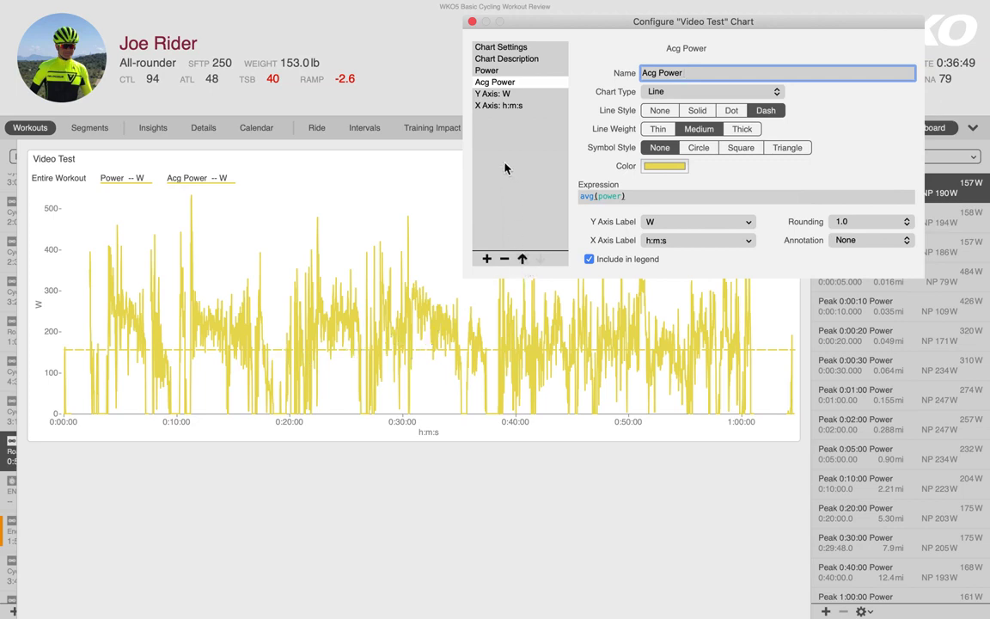
left_click(521, 258)
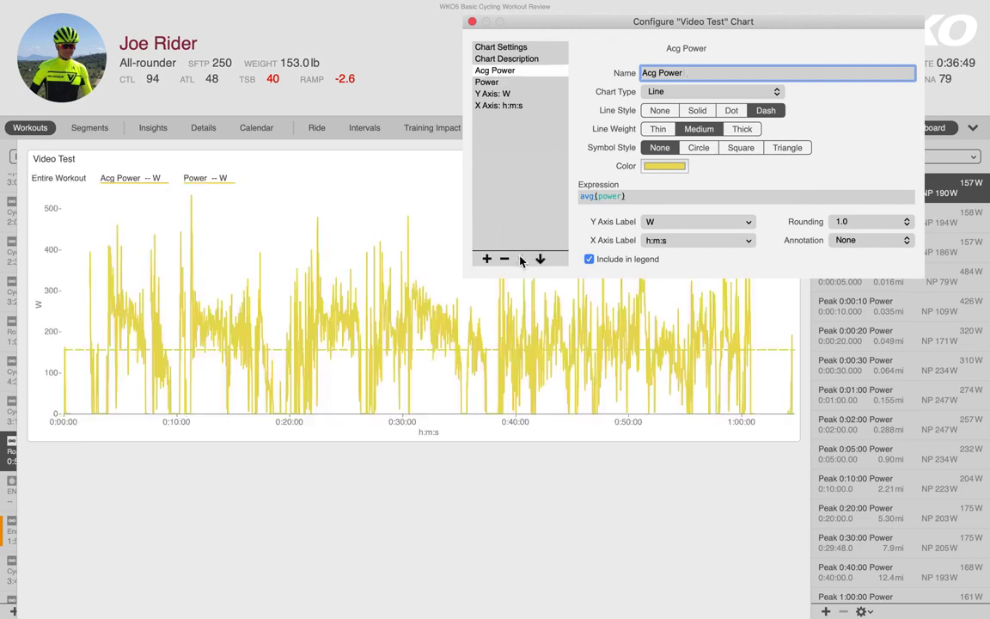
left_click(298, 328)
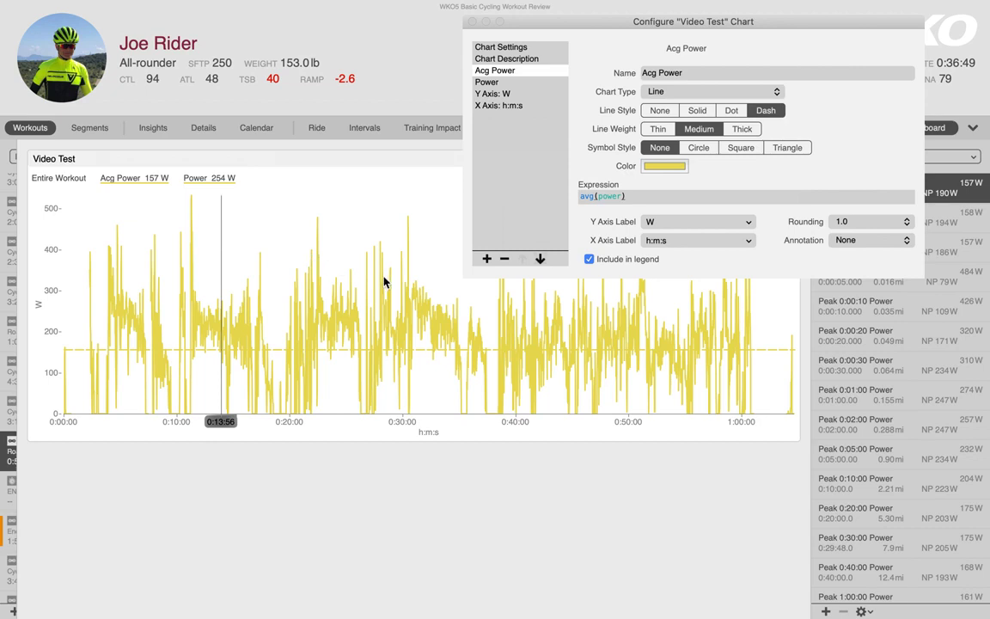
left_click(588, 260)
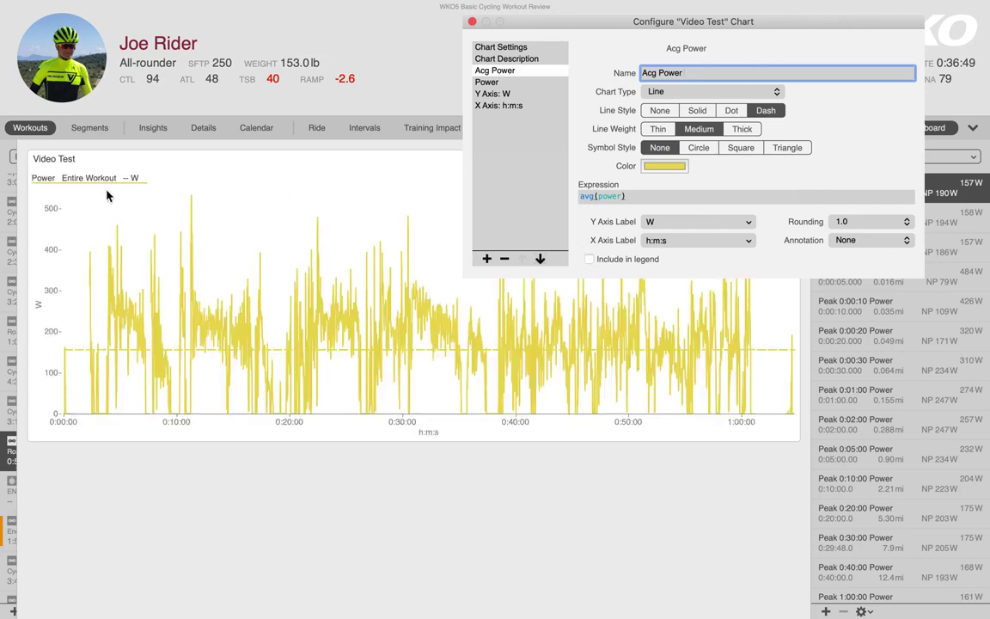
left_click(369, 302)
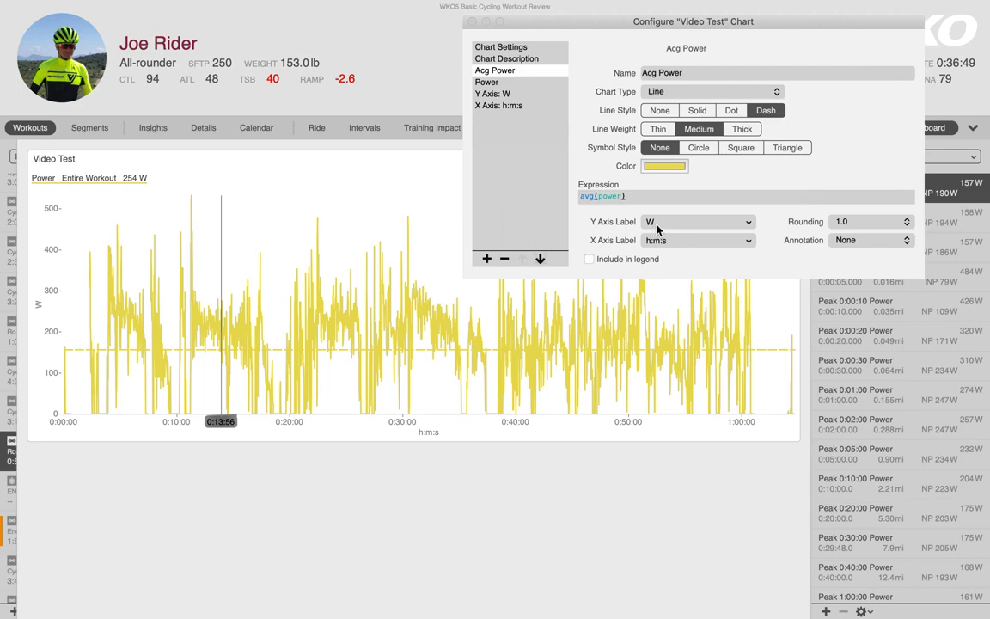
Step: Set the Y axis label of the Acg Power series to W1 and view the chart with the separate axis
left_click(687, 224)
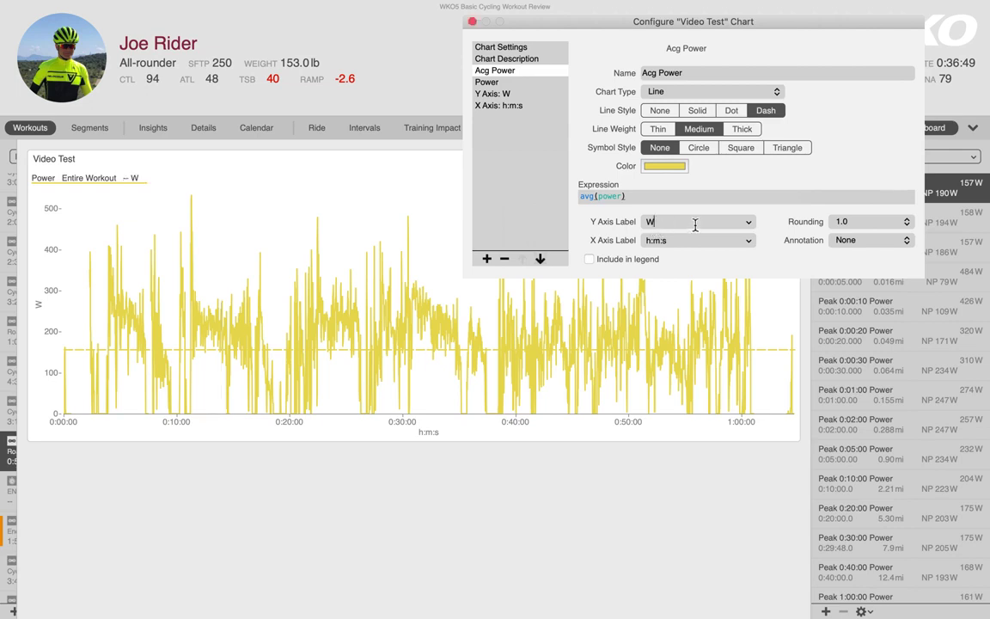
type("1")
left_click(689, 199)
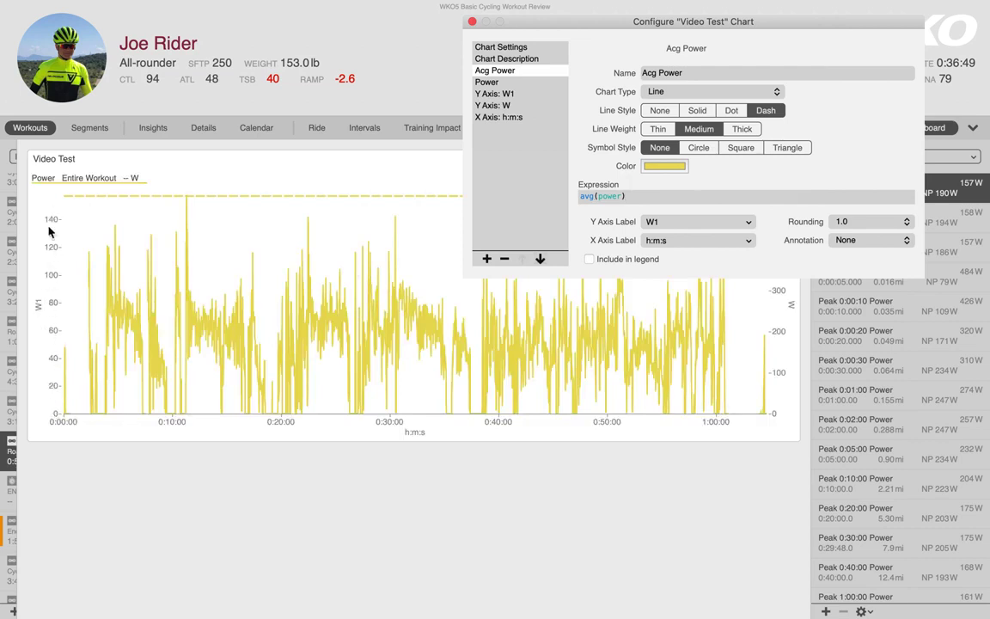
left_click_drag(550, 22, 450, 412)
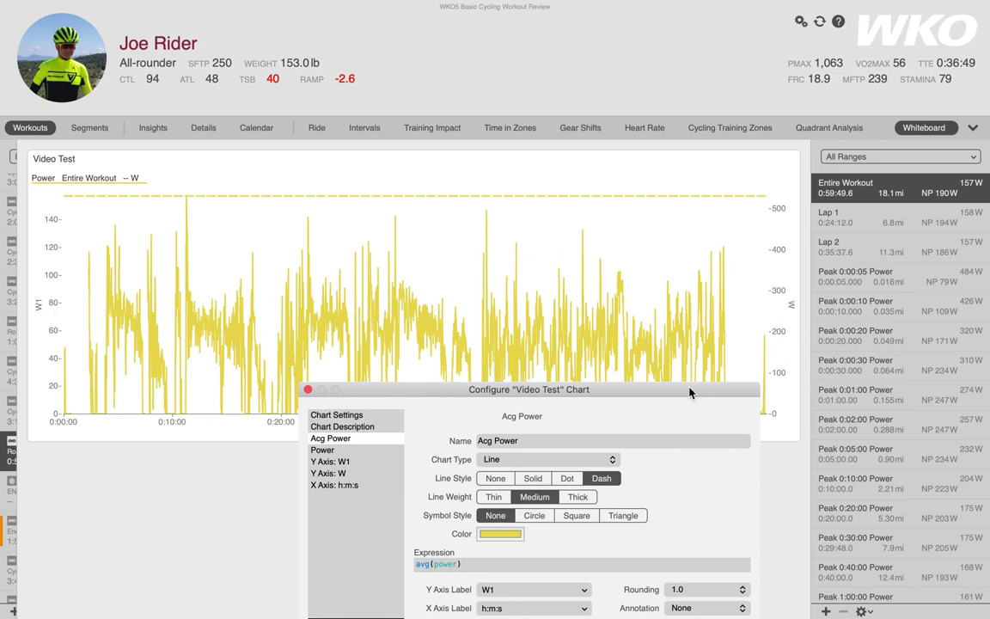
left_click_drag(689, 393, 654, 158)
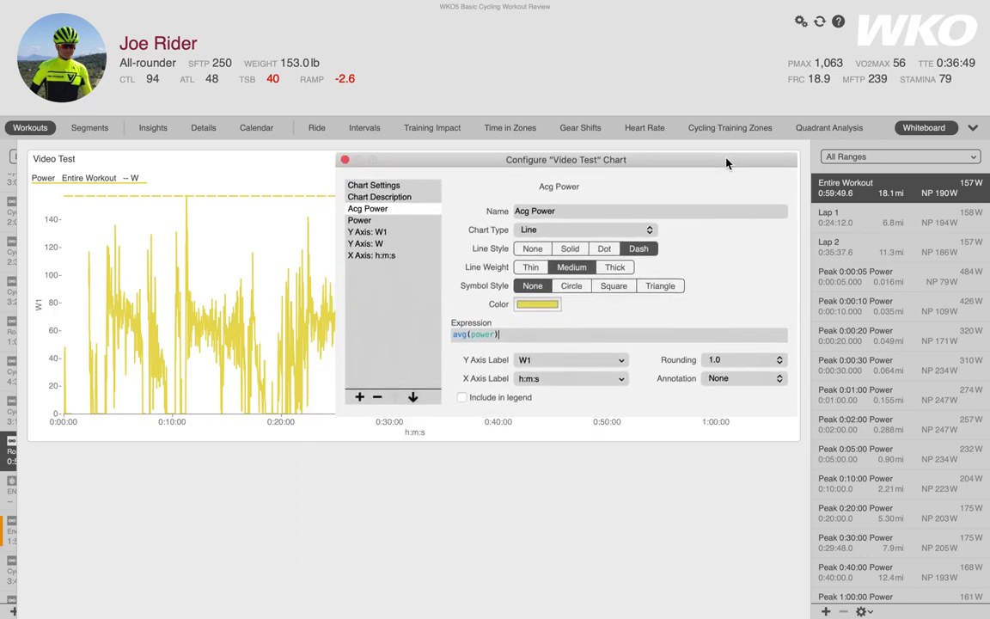
Step: Restore the Y axis label of the Acg Power series to W so both series share one axis
left_click(565, 360)
key("BackSpace")
left_click(548, 335)
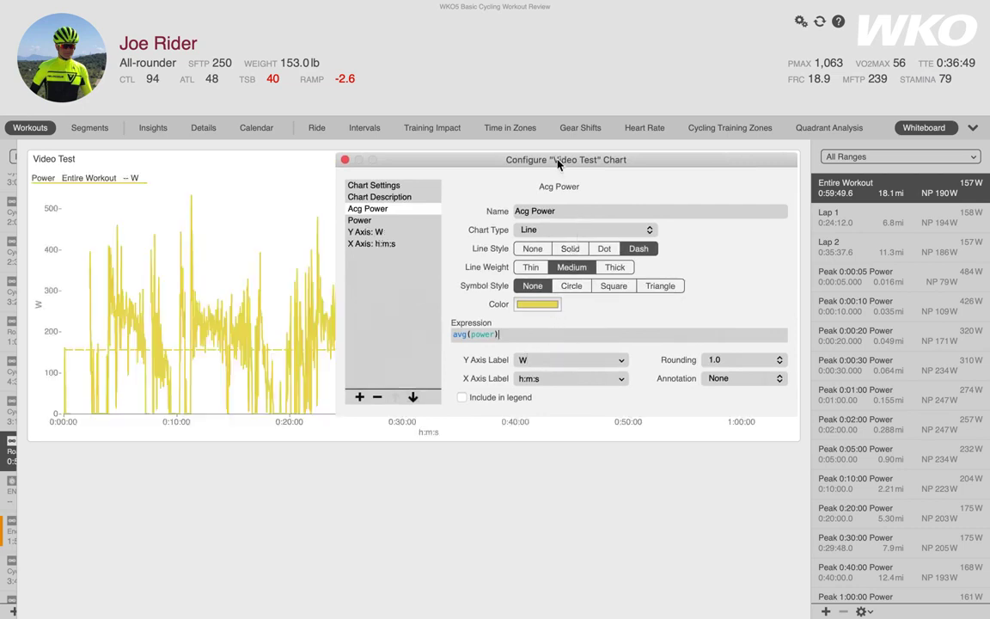
left_click_drag(557, 160, 609, 308)
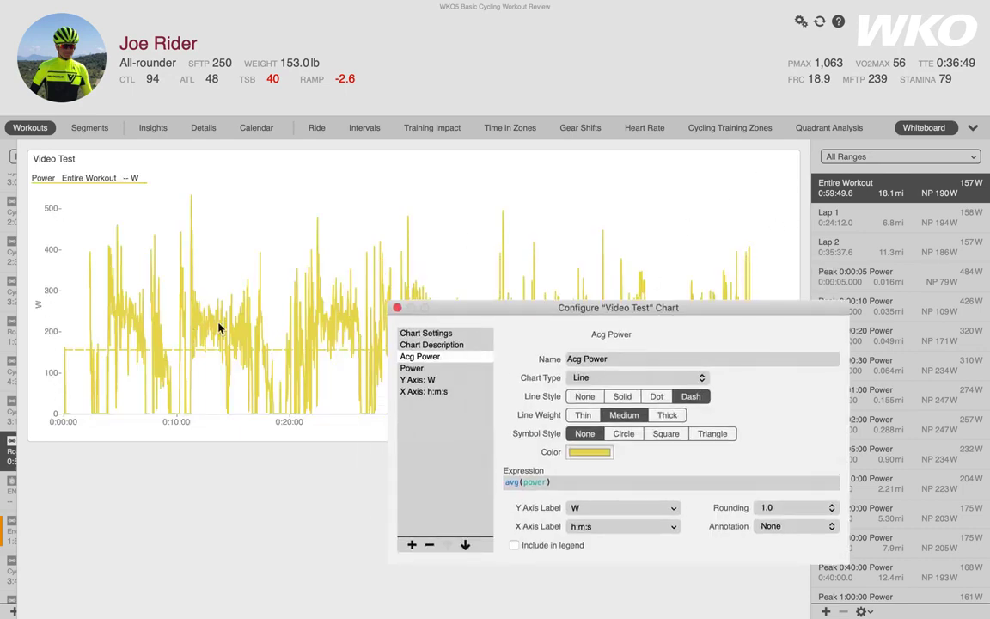
Step: Set the annotation of the Acg Power series to Top Right
left_click_drag(496, 310, 392, 236)
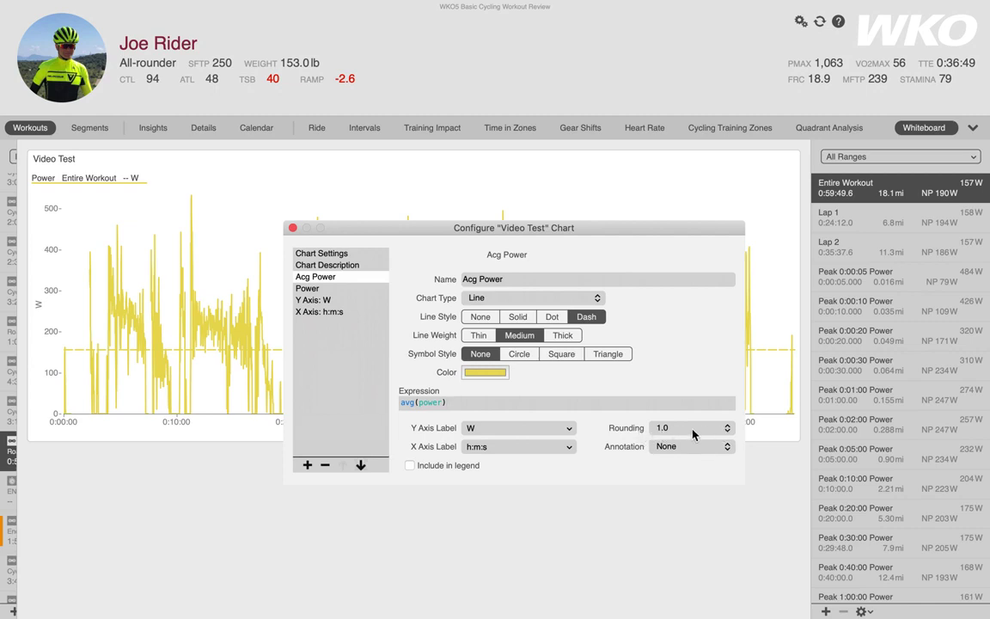
left_click_drag(646, 229, 464, 201)
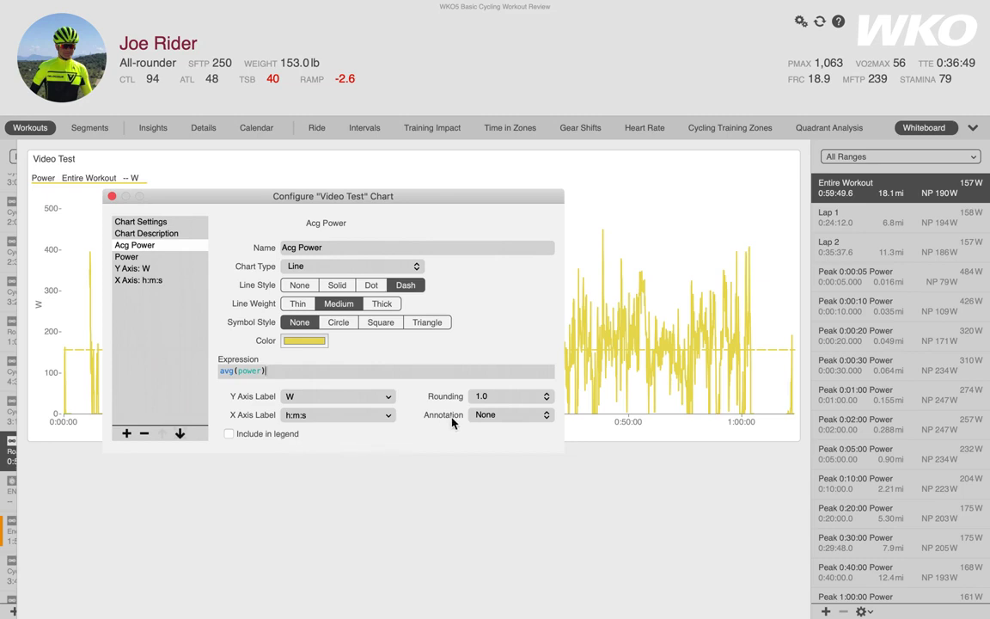
left_click(547, 418)
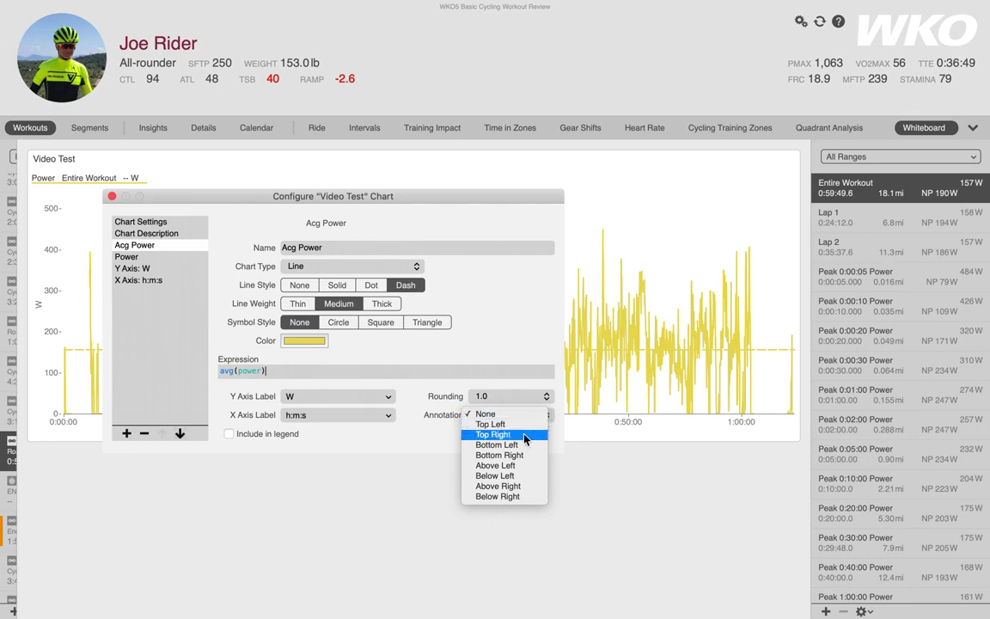
left_click(524, 435)
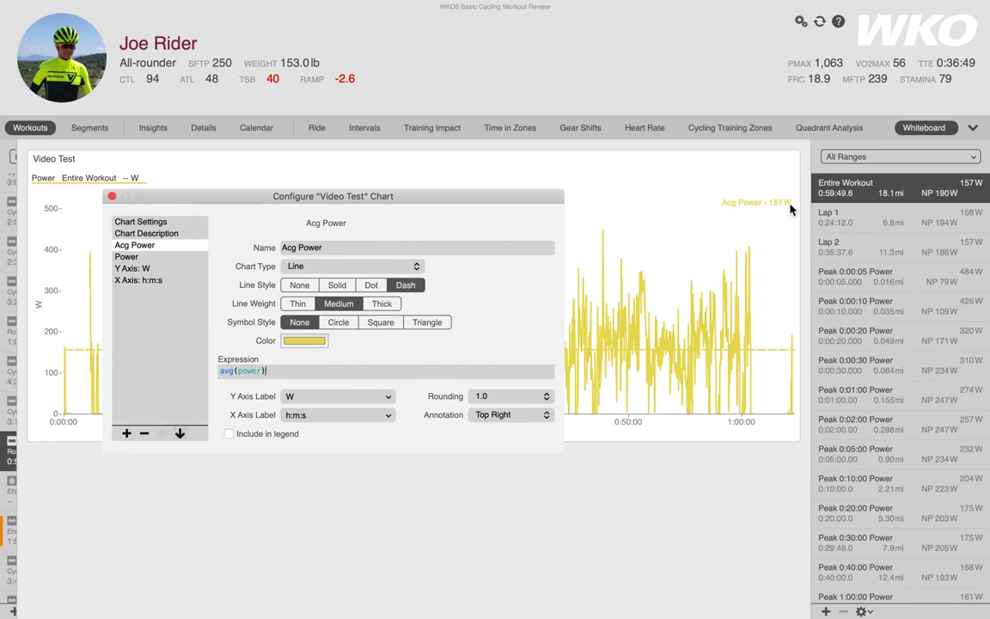
Step: Try the Above Right annotation position for the Acg Power series and return it to Top Right
left_click(547, 415)
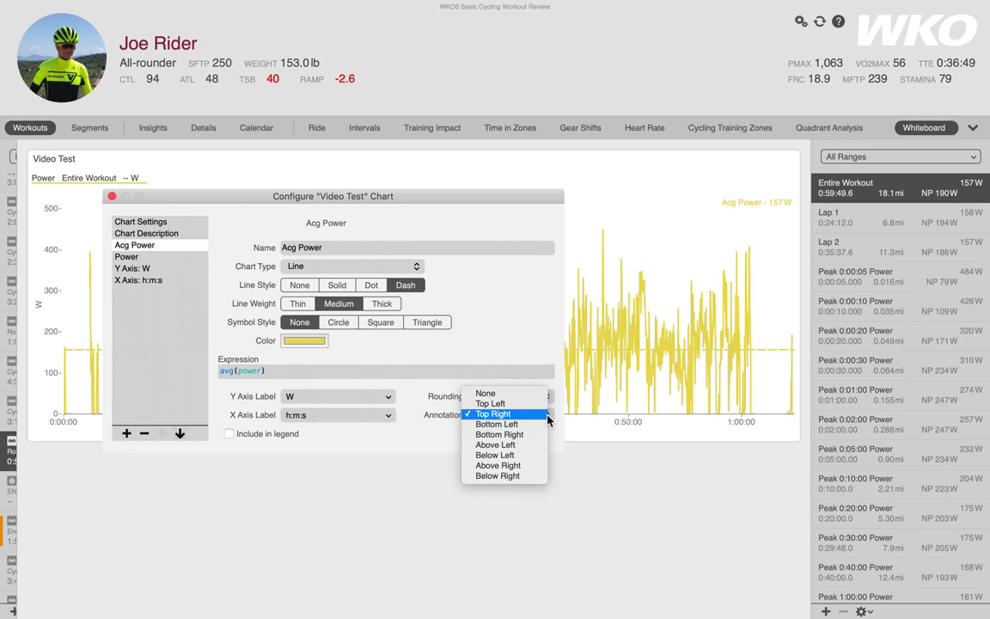
left_click(514, 465)
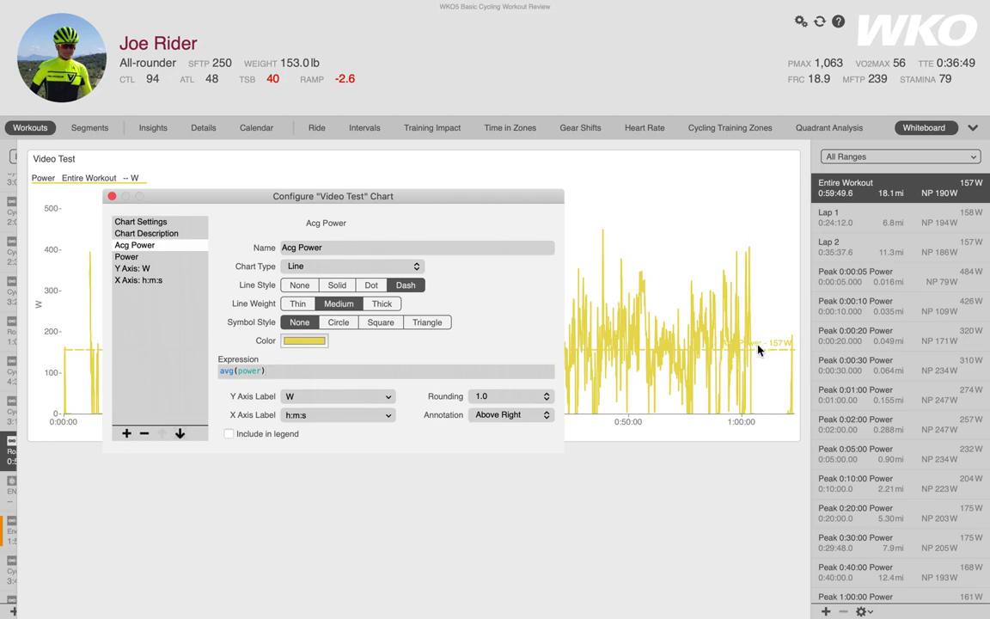
left_click(546, 415)
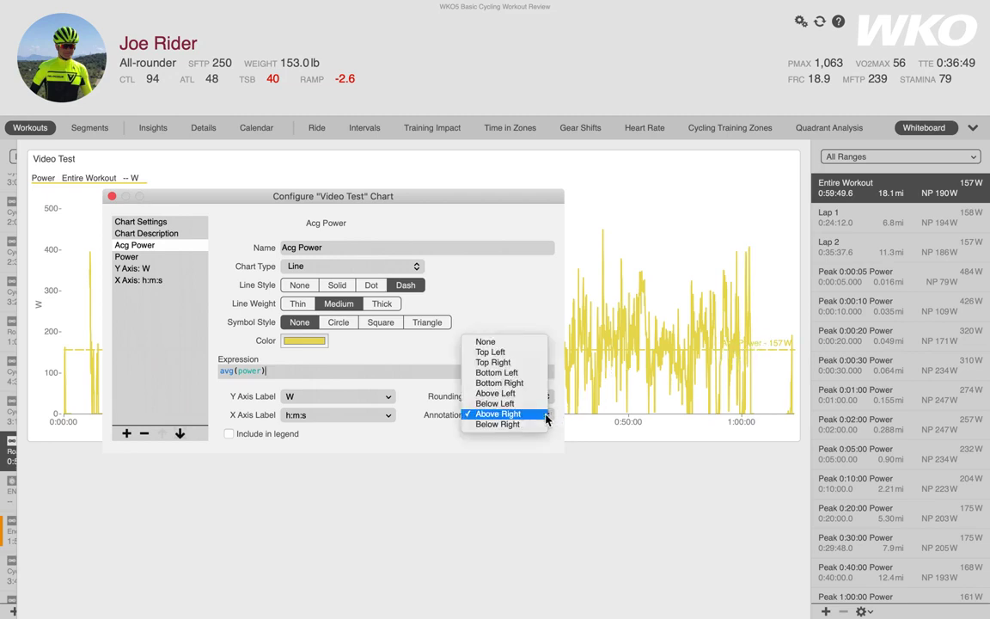
left_click(497, 362)
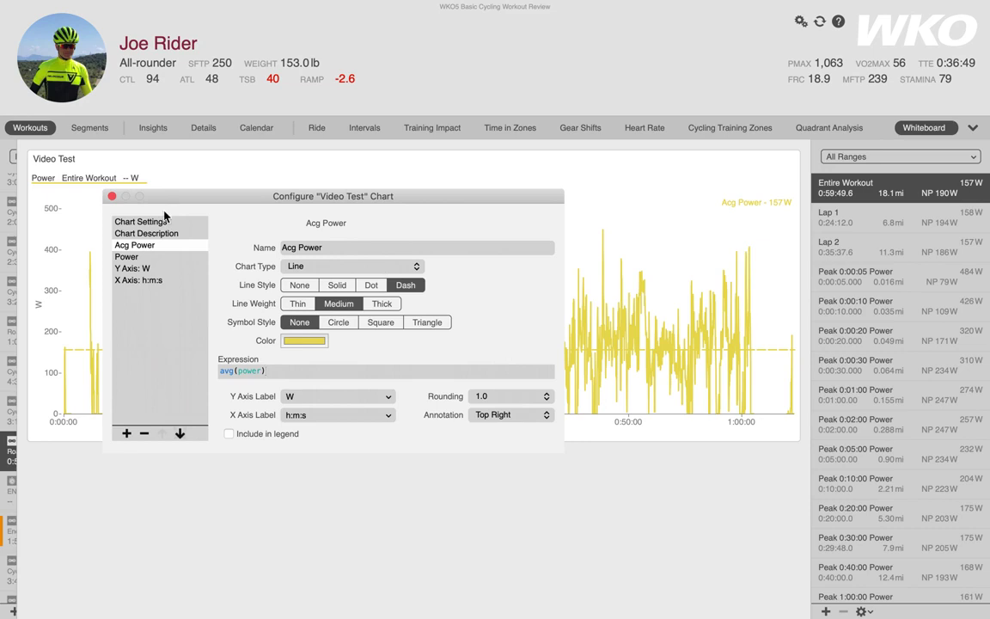
Step: Add a new data series to the Video Test chart and name it Cadence
left_click_drag(193, 199, 451, 120)
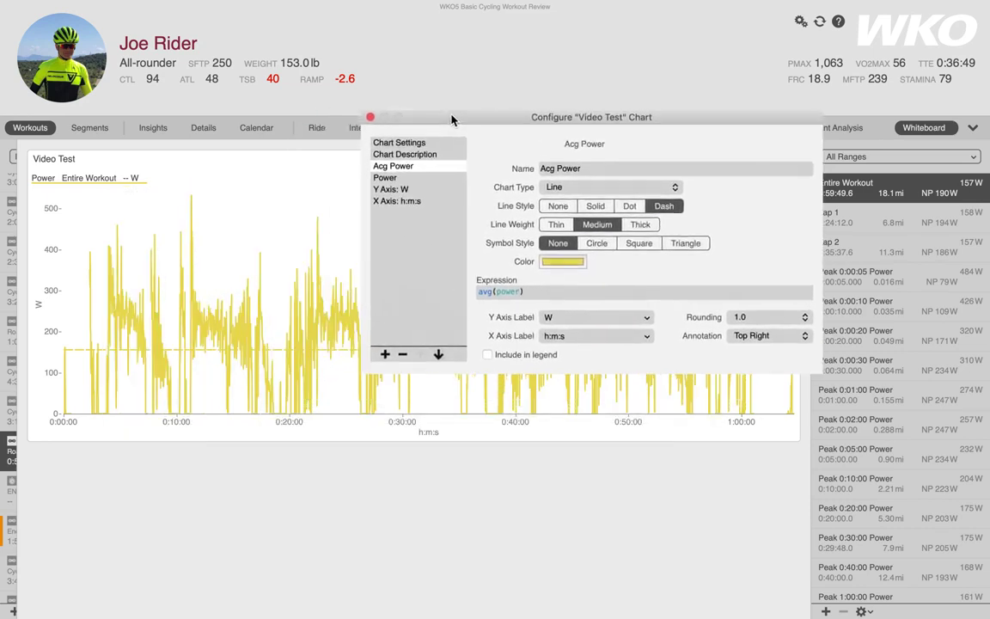
left_click(385, 354)
triple_click(527, 169)
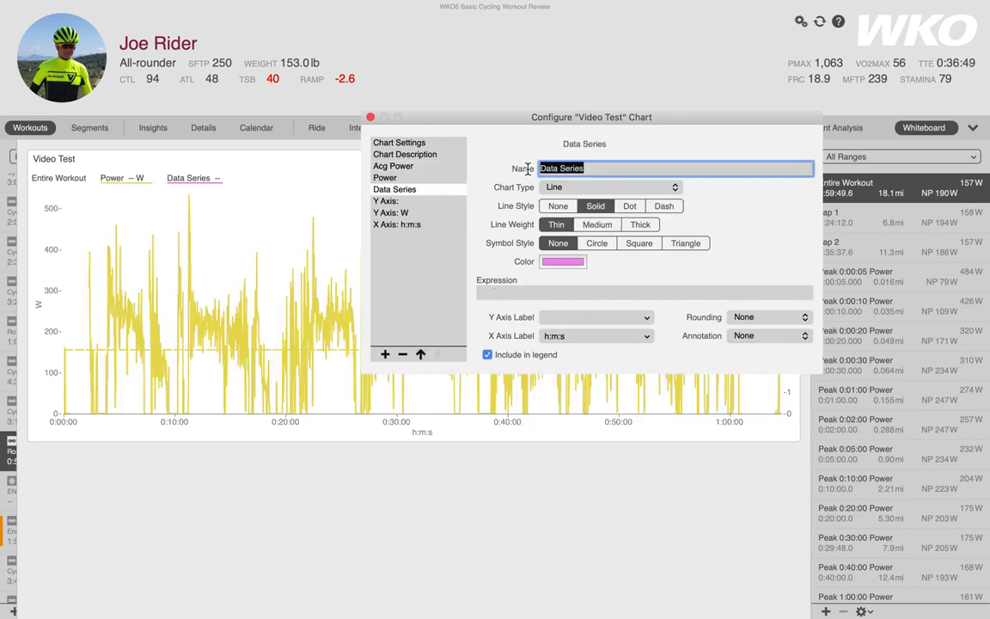
type("Cadence")
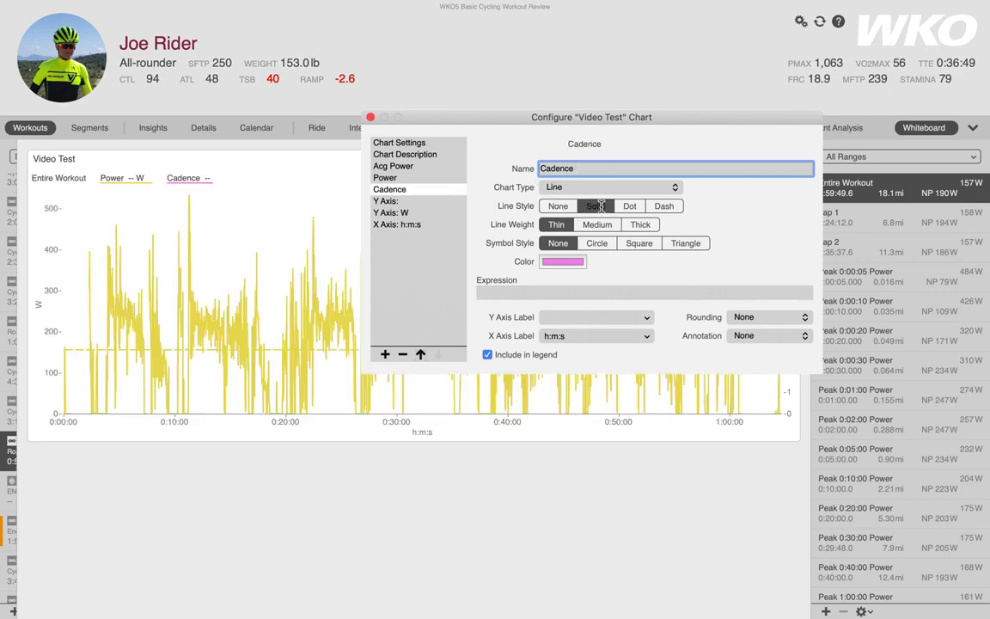
Step: Give the Cadence series a Dot line style and the WKO5 palette's Cadence color
left_click(630, 206)
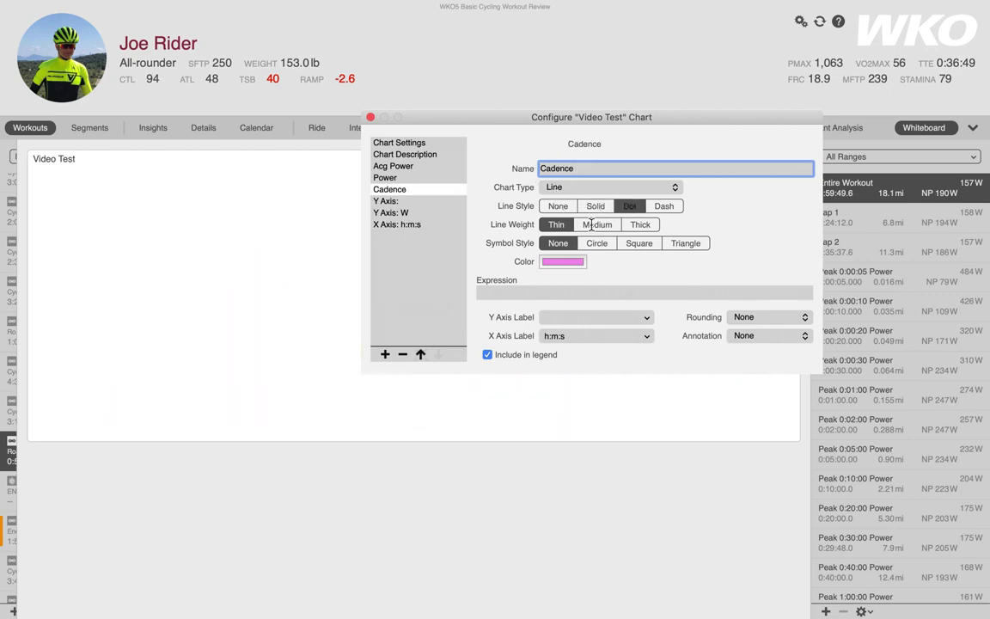
left_click(563, 263)
left_click(751, 261)
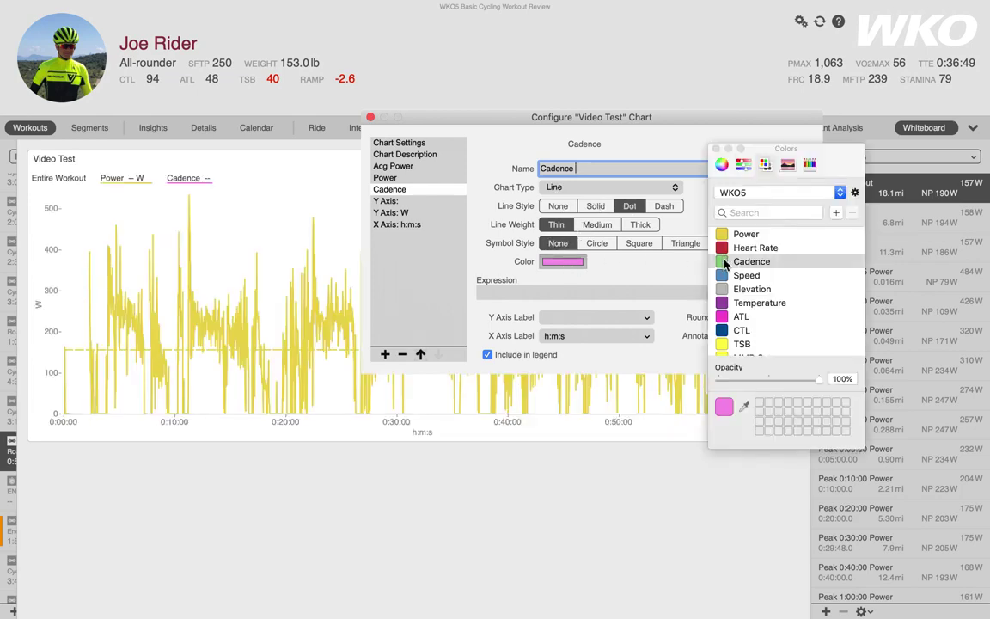
left_click(716, 150)
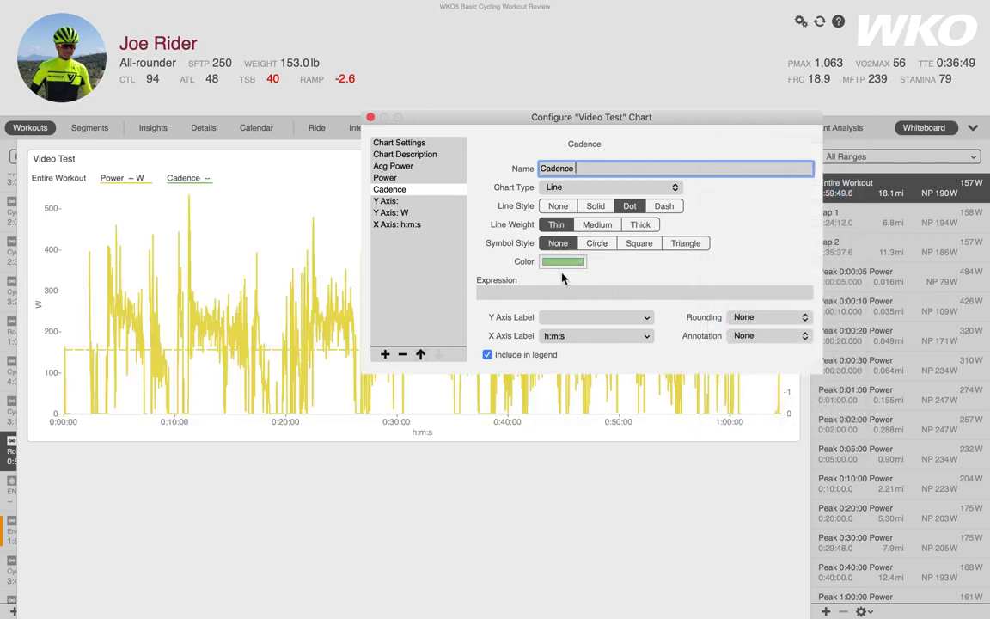
Step: Enter cadence as the expression of the Cadence series and uncover the chart to view the plotted line
left_click(527, 293)
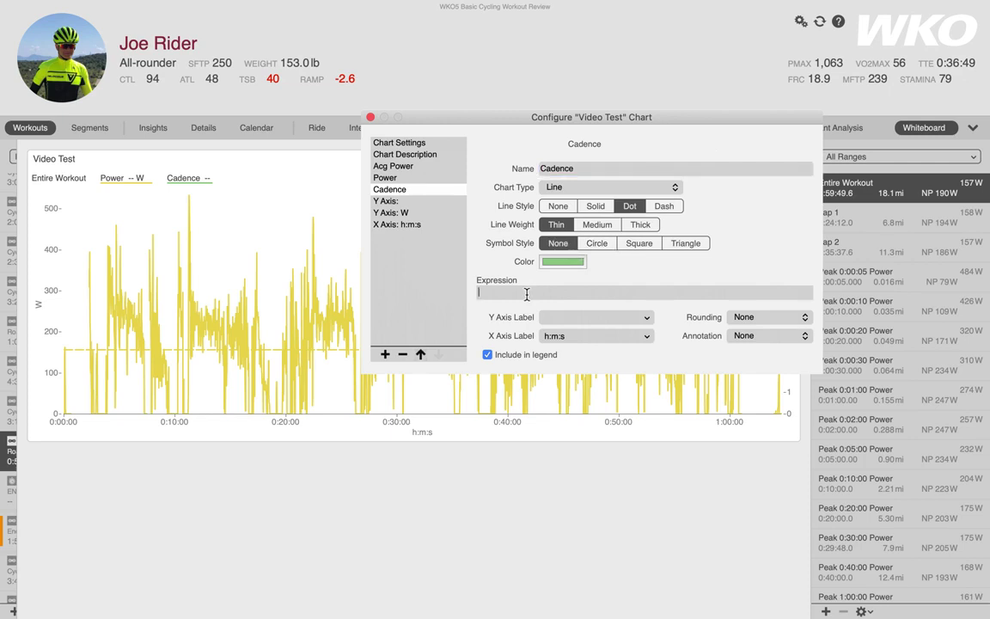
type("cadence")
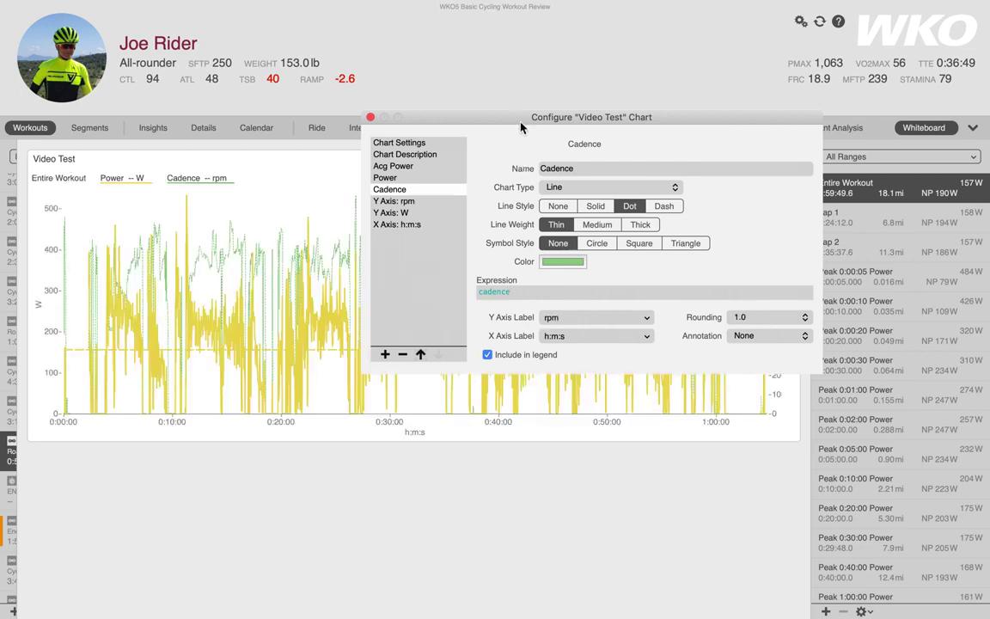
mouse_move(520, 125)
left_mouse_down()
mouse_move(494, 238)
mouse_move(499, 333)
mouse_move(301, 305)
mouse_move(275, 261)
mouse_move(276, 345)
mouse_move(270, 261)
left_mouse_up()
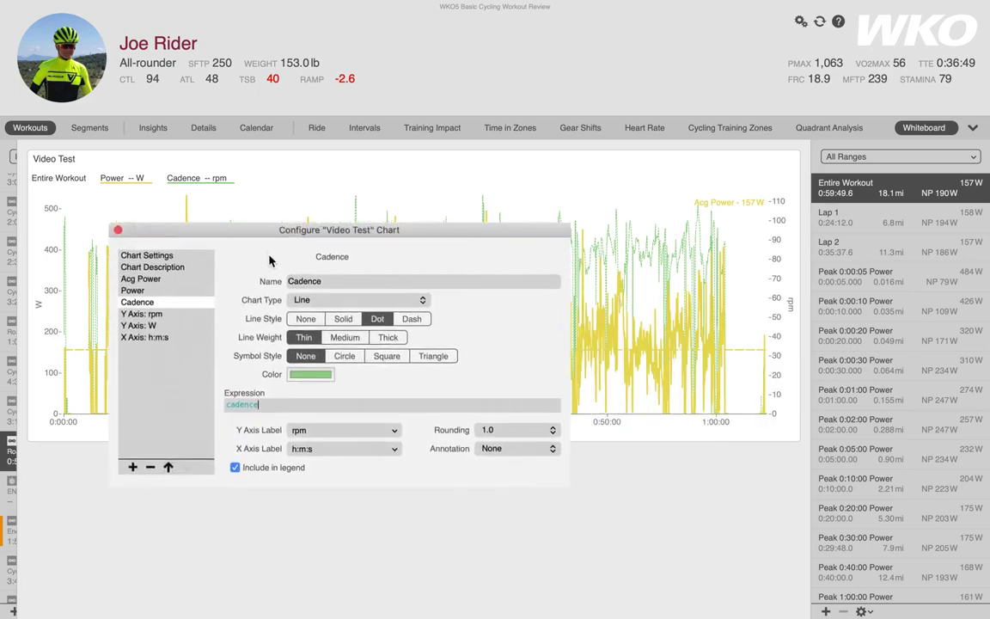
Step: Add another data series to the chart and name it Avg Cadence
left_click(133, 468)
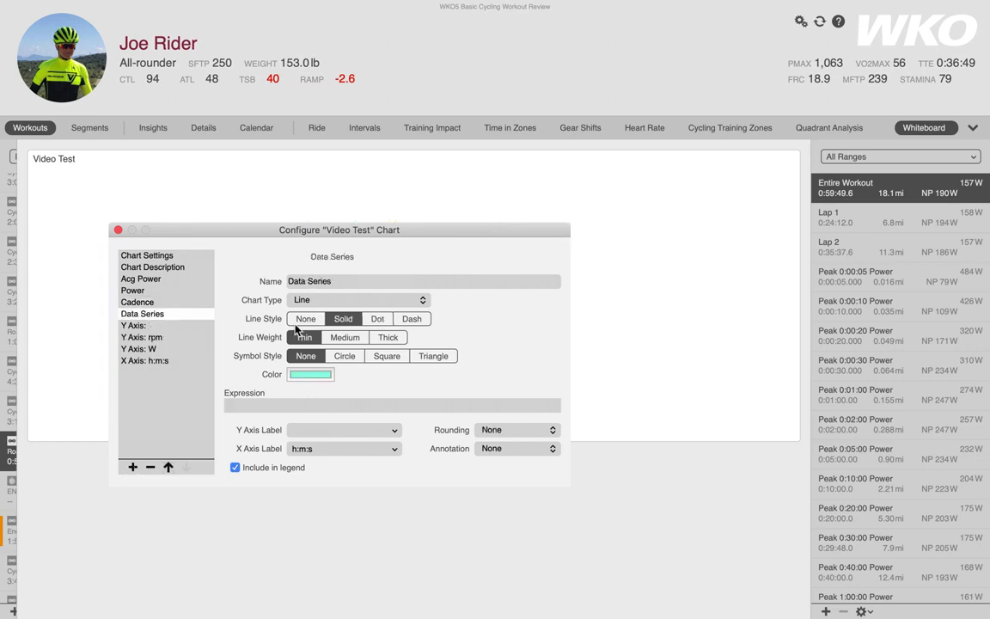
left_click(332, 284)
left_click_drag(332, 283, 282, 285)
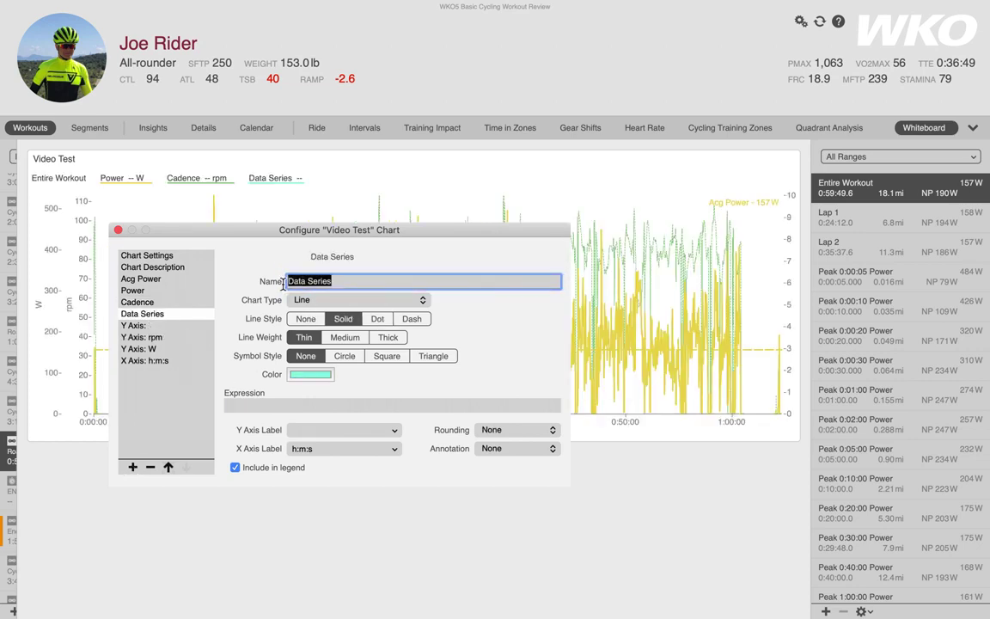
type("Avg Cadence")
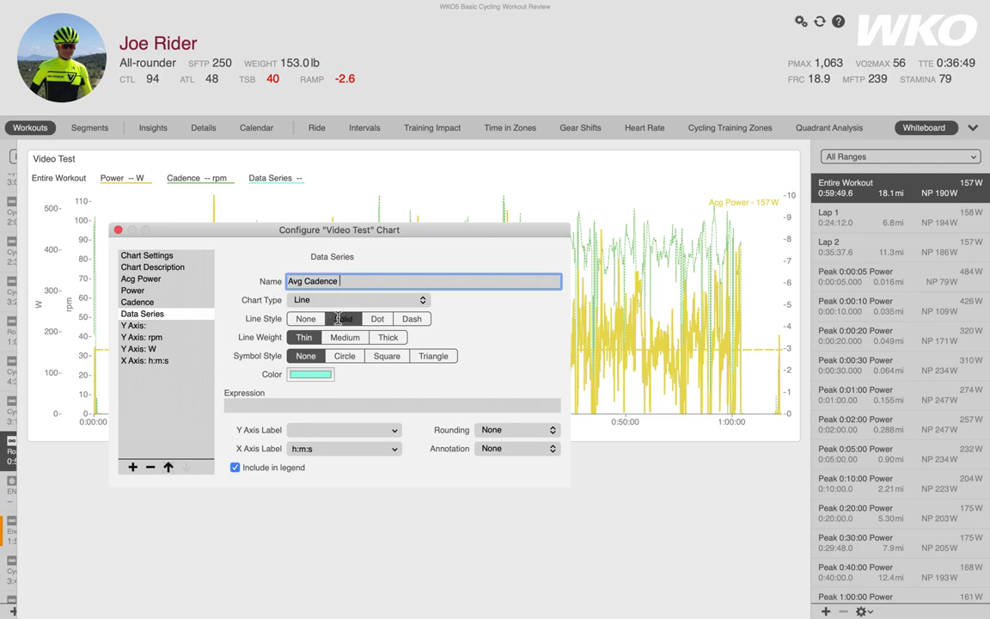
key("Return")
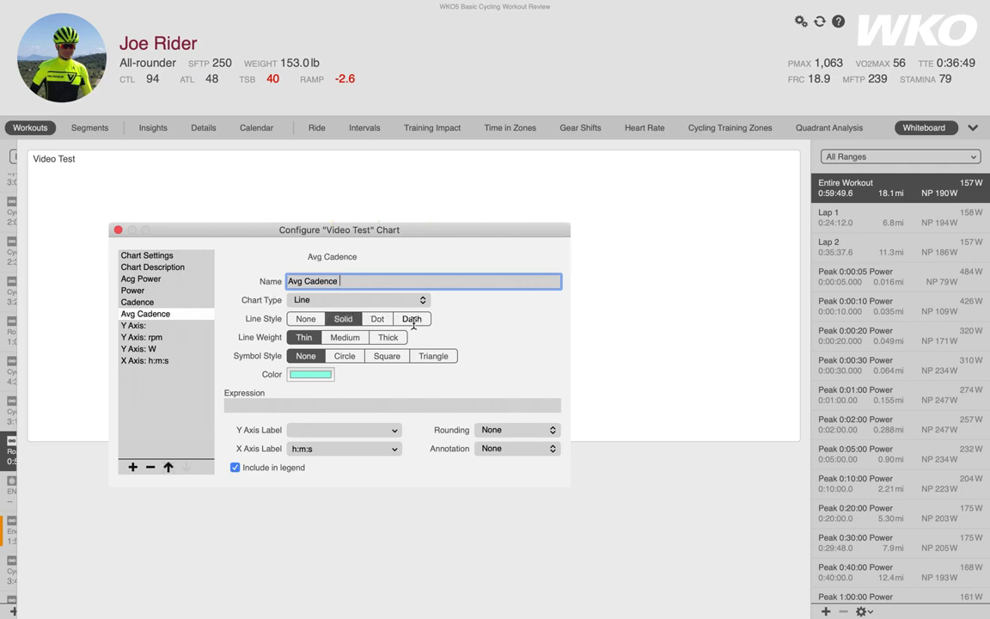
Step: Give the Avg Cadence series a Dash line style and the WKO5 palette's Cadence color
left_click(414, 321)
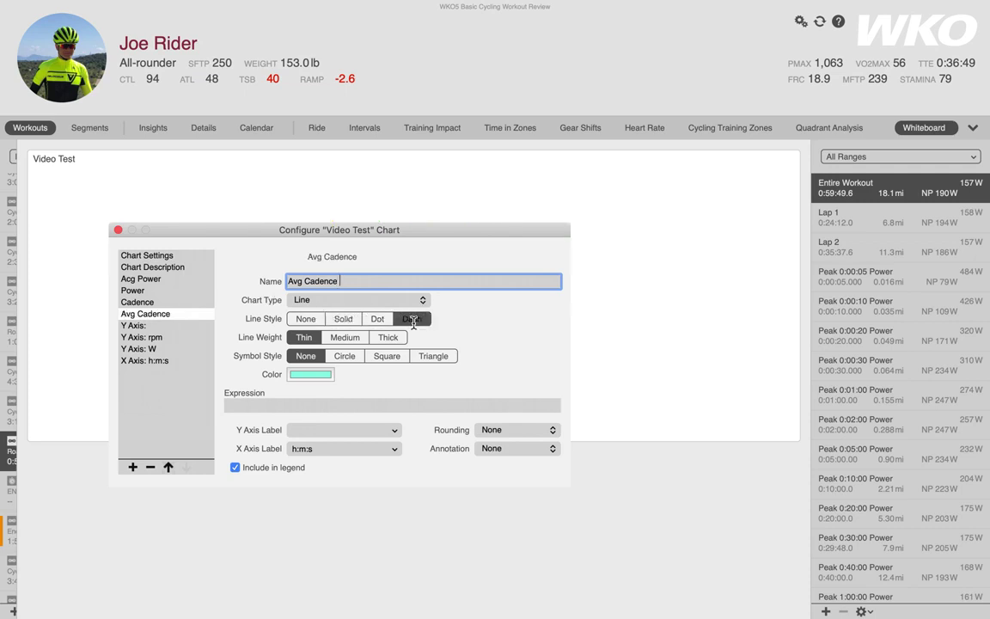
left_click(312, 375)
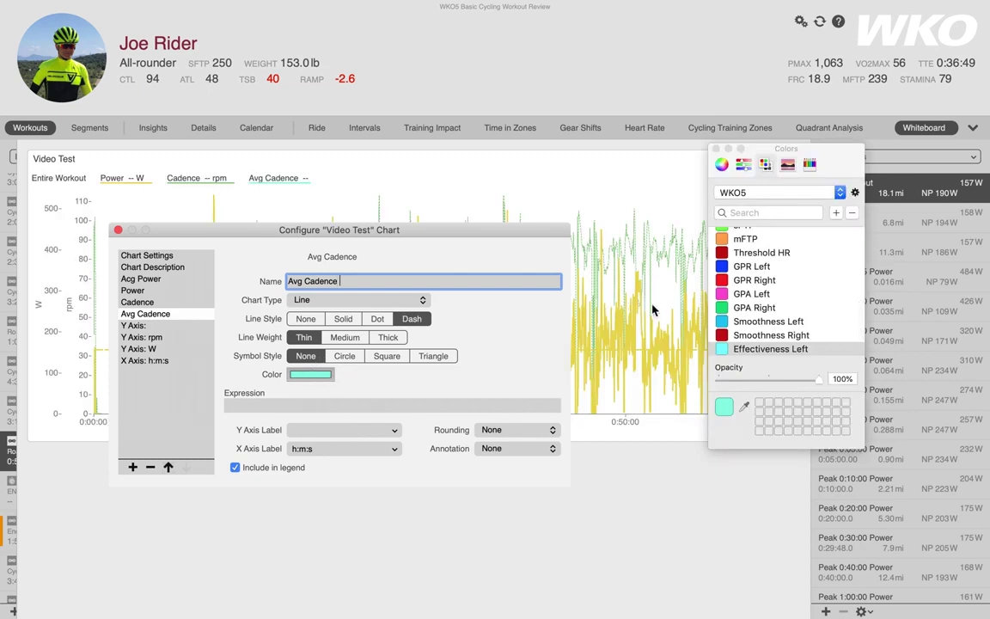
scroll(739, 295, "up", 10)
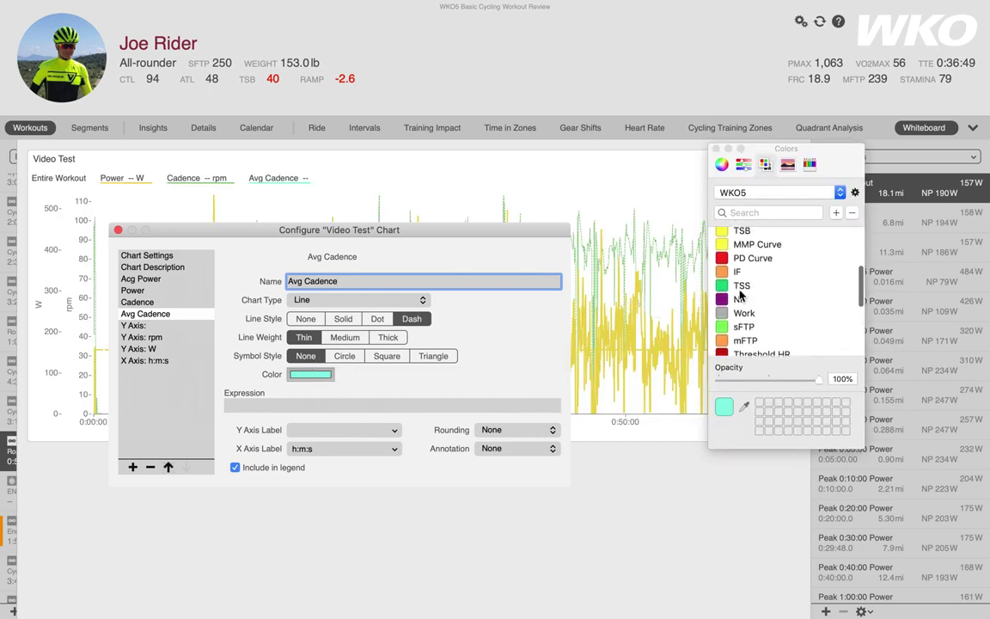
scroll(739, 295, "up", 3)
left_click(749, 261)
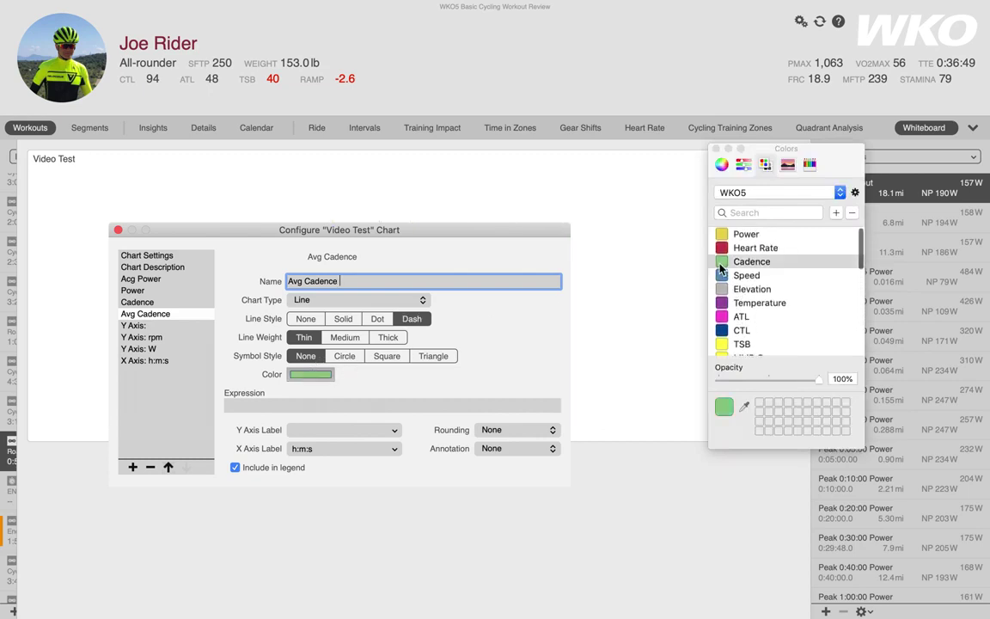
Step: Enter avg(cadence) as the expression of the Avg Cadence series and close the color picker
left_click(348, 410)
type("cadence")
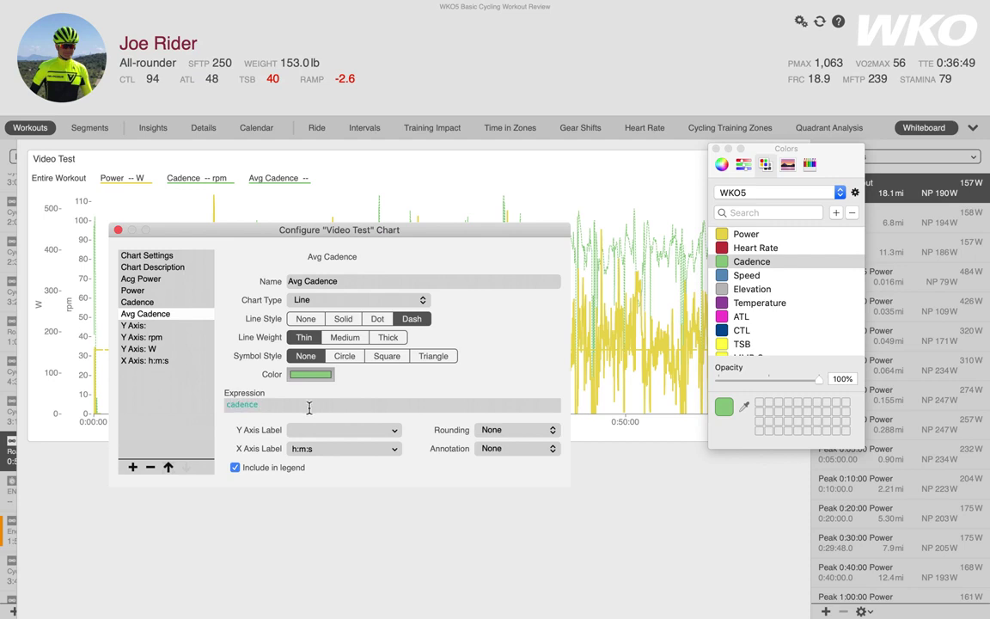
left_click(228, 405)
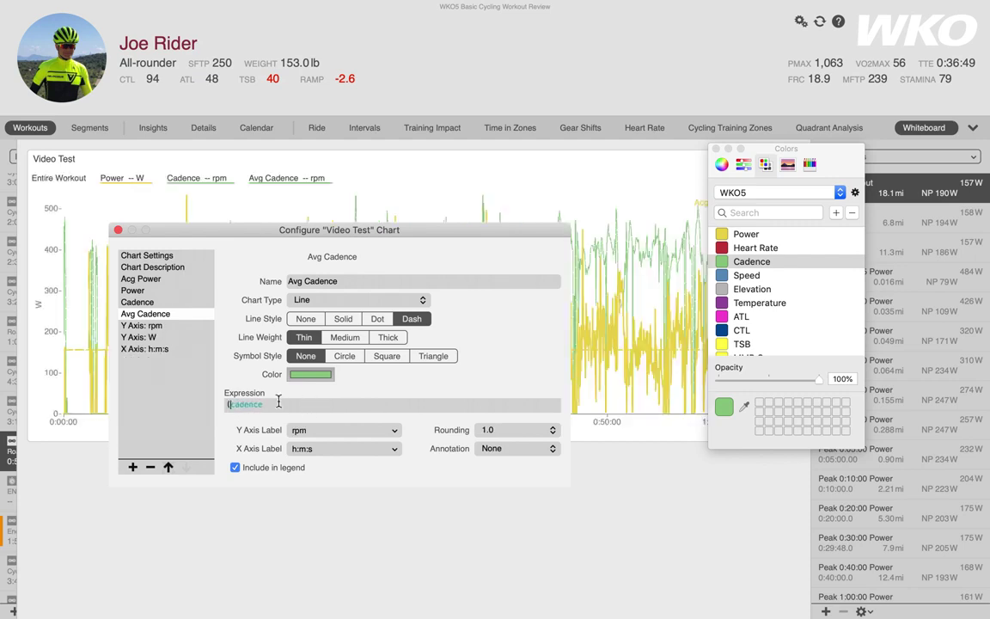
type("(")
left_click(269, 404)
type(")")
type("avg")
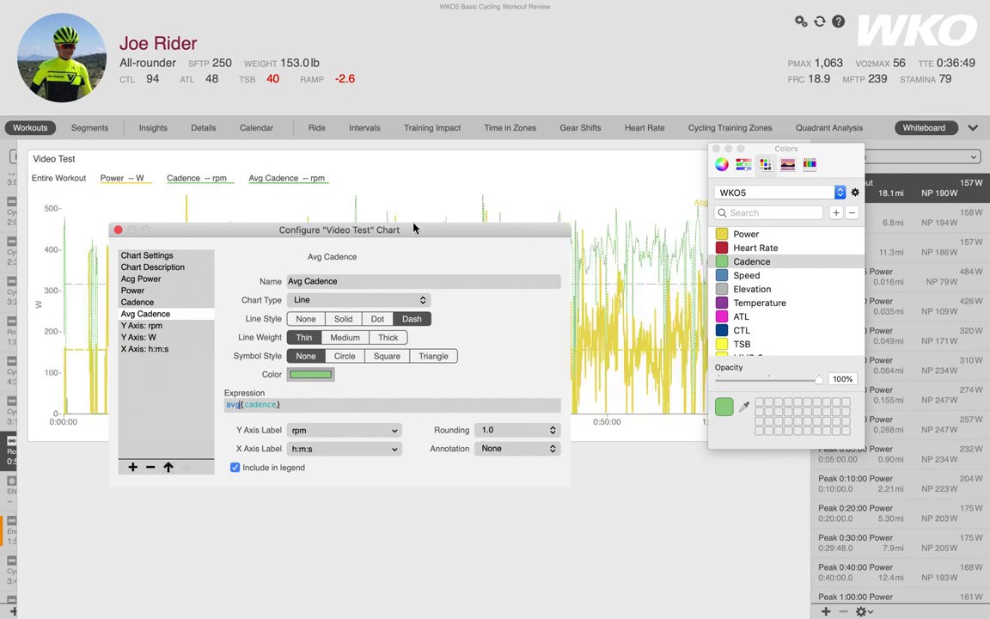
left_click(716, 148)
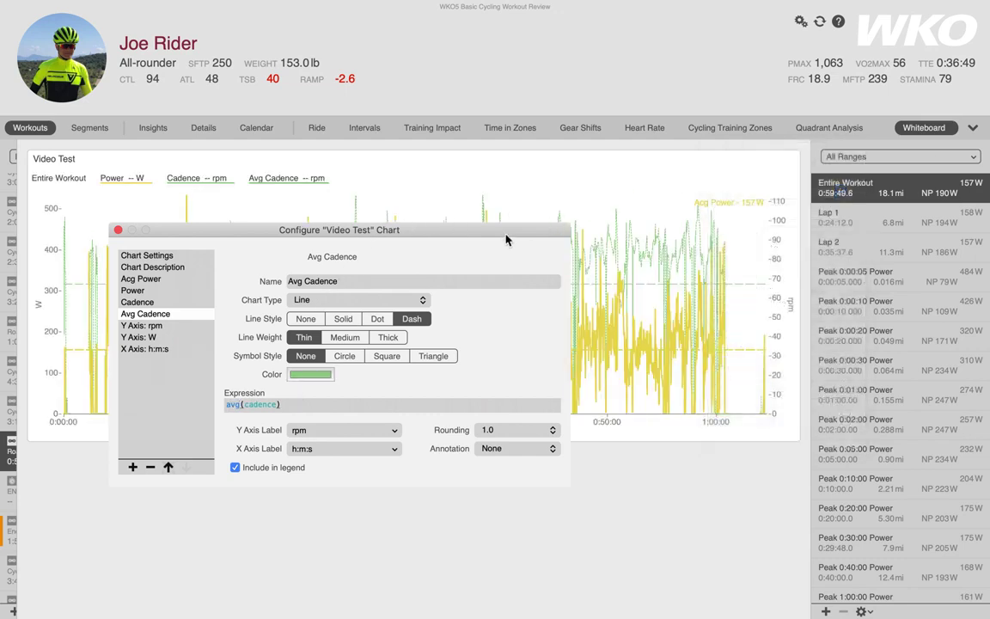
Step: Set the annotation of the Avg Cadence series to Top Right and exclude the series from the legend
left_click_drag(504, 237, 728, 372)
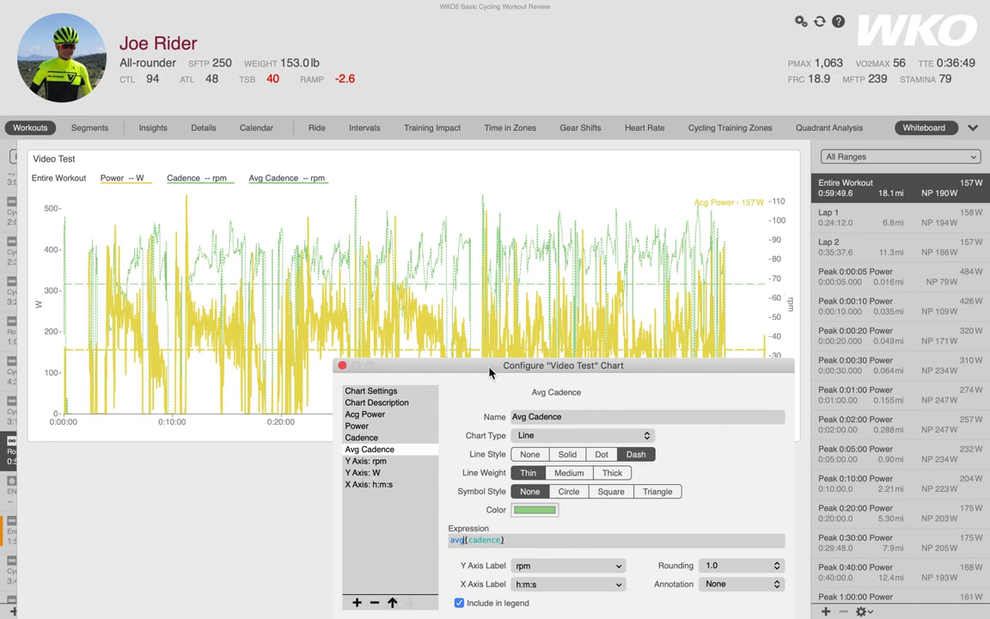
left_click_drag(489, 372, 386, 331)
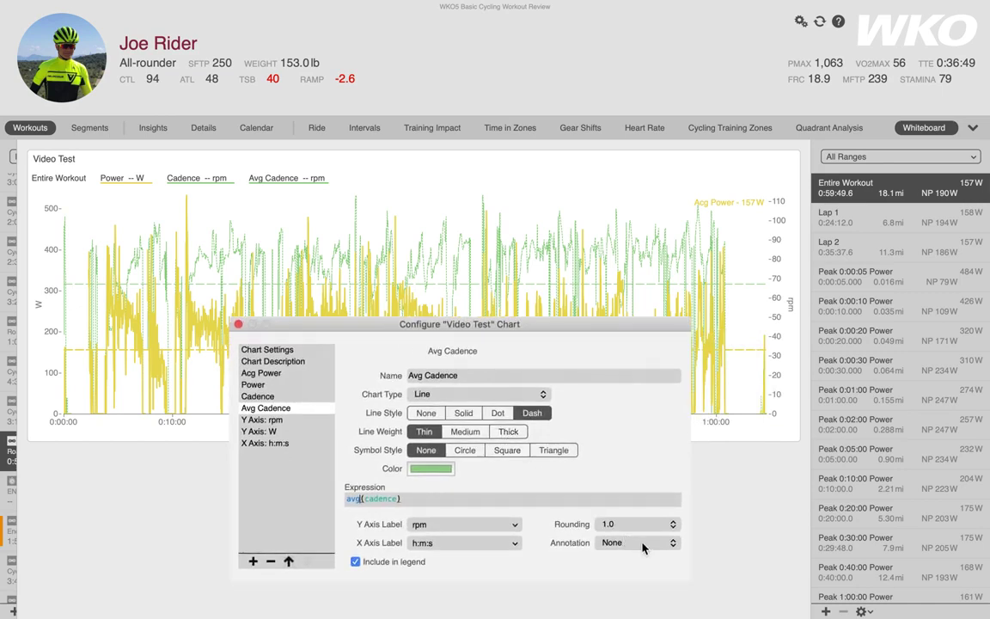
left_click(673, 544)
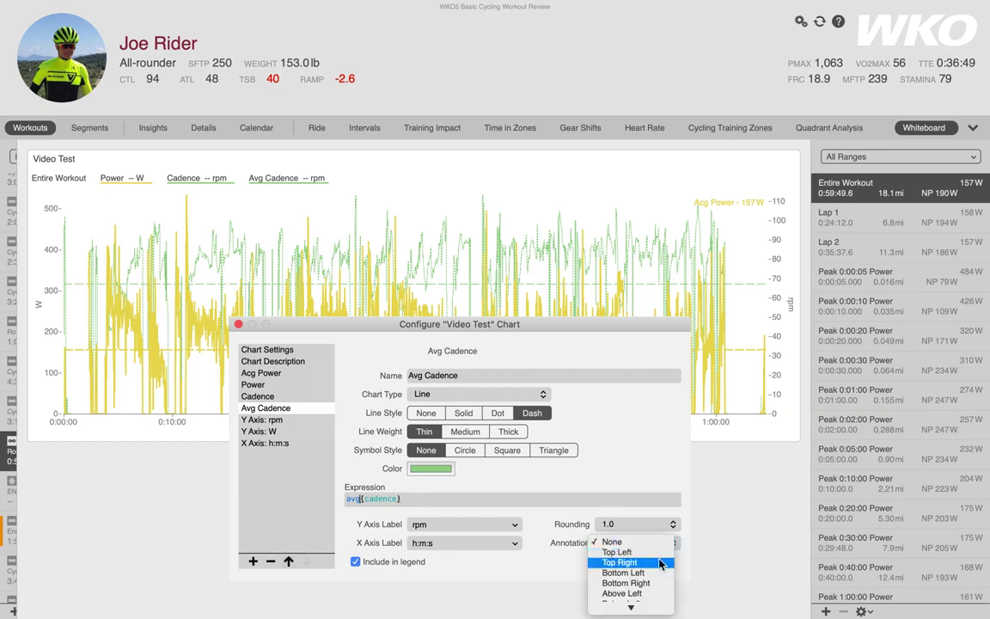
left_click(661, 563)
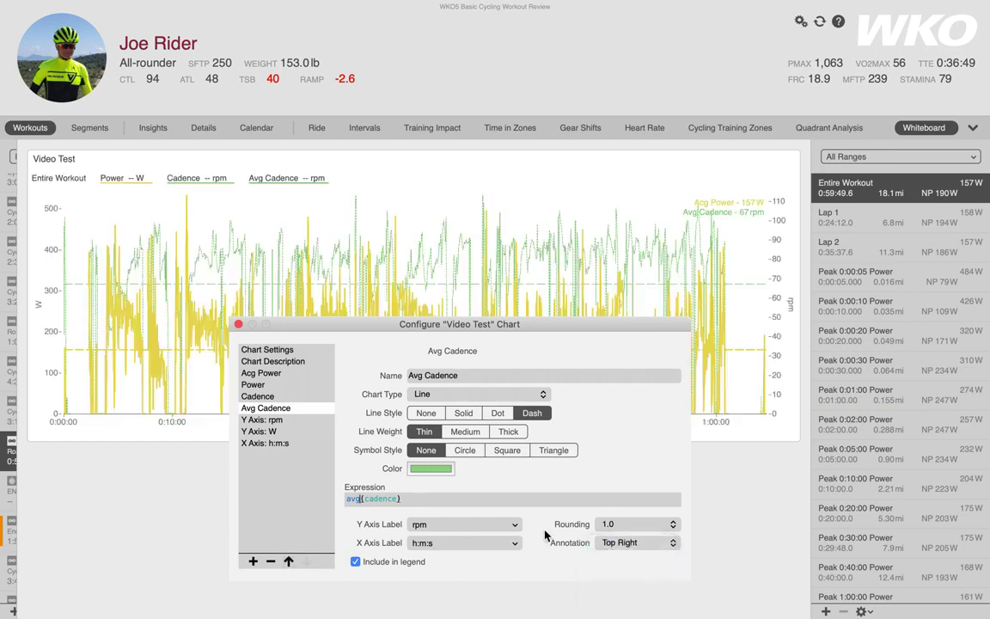
left_click(356, 562)
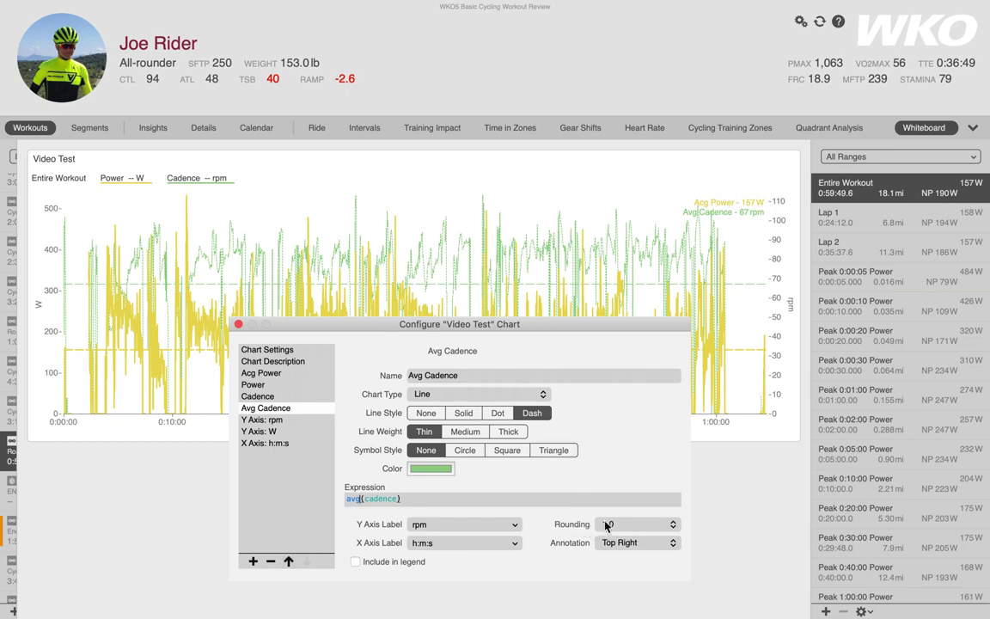
Step: Try a rounding of 0.01 for the Avg Cadence series and return it to 1.0
left_click(672, 525)
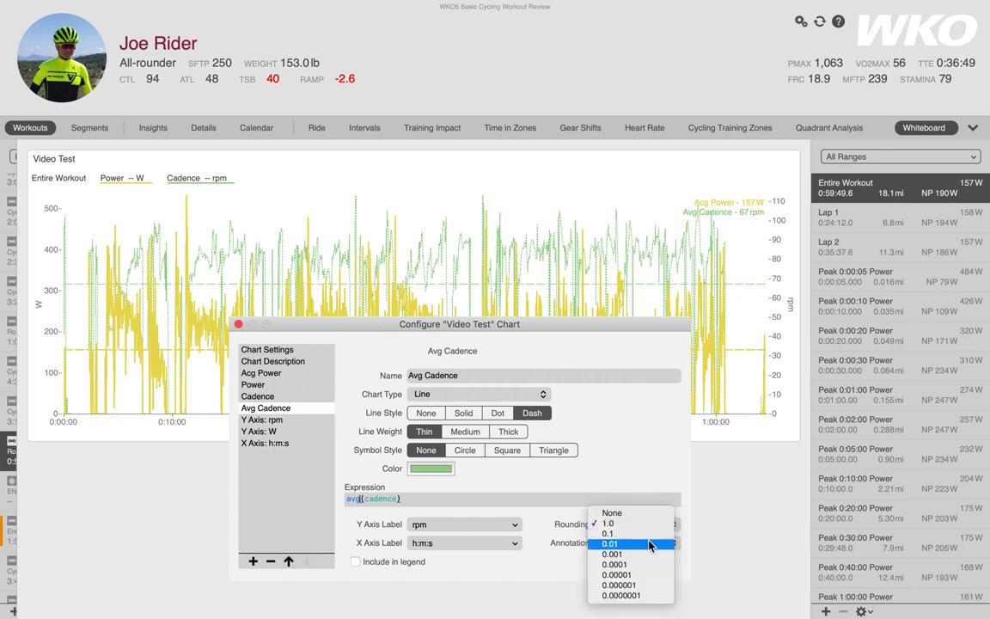
left_click(650, 545)
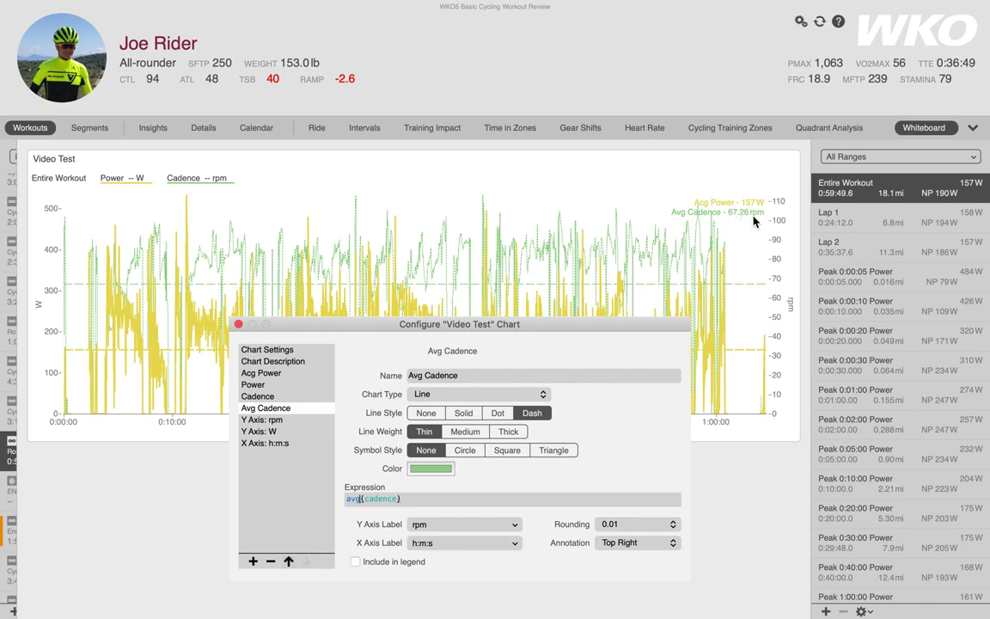
left_click(673, 524)
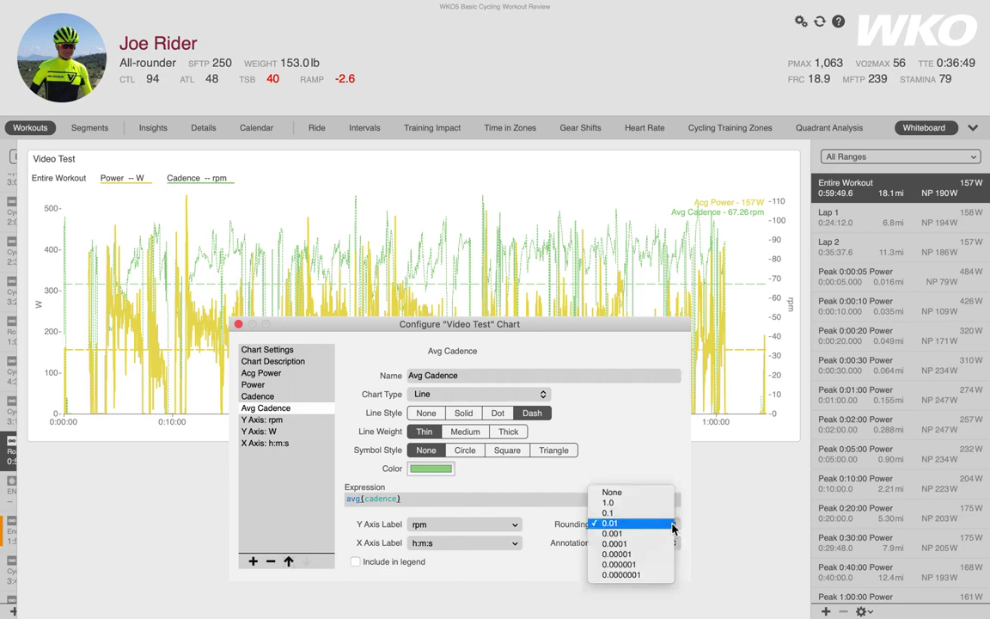
left_click(640, 505)
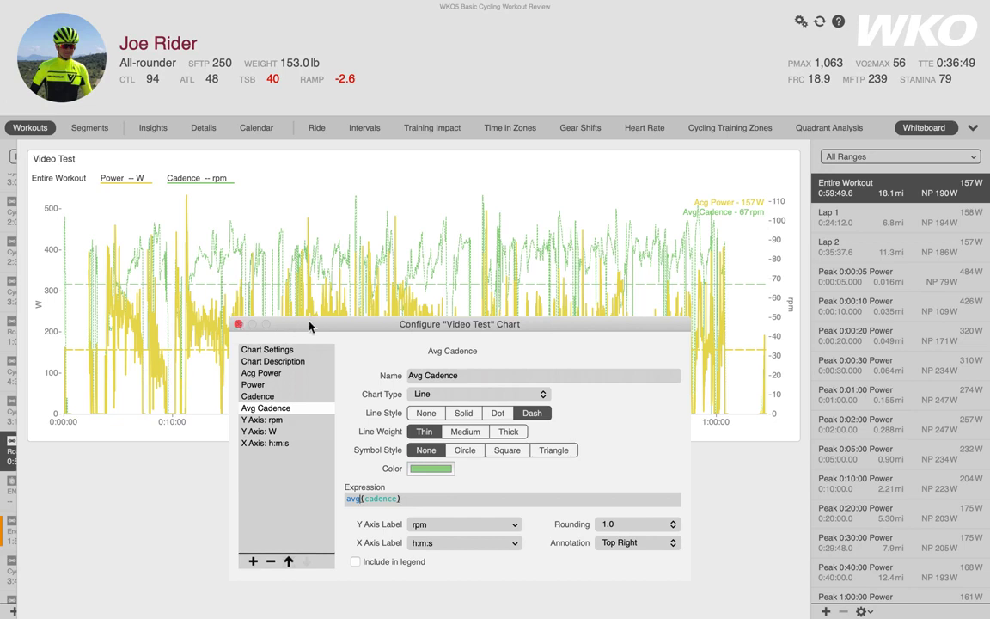
Step: Close the Video Test chart configuration to show the finished chart
left_click_drag(309, 326, 332, 212)
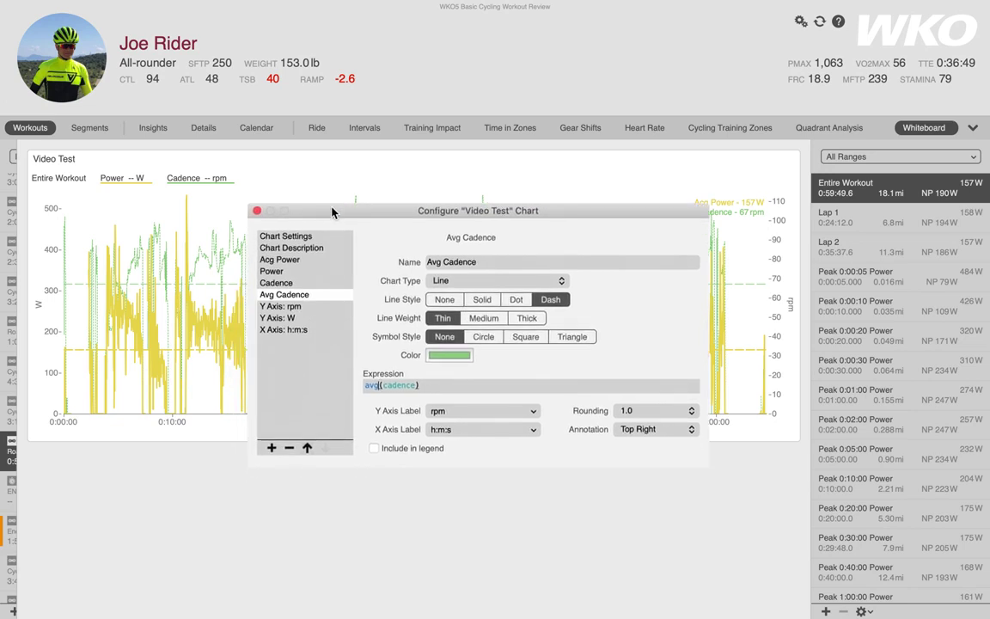
left_click(257, 211)
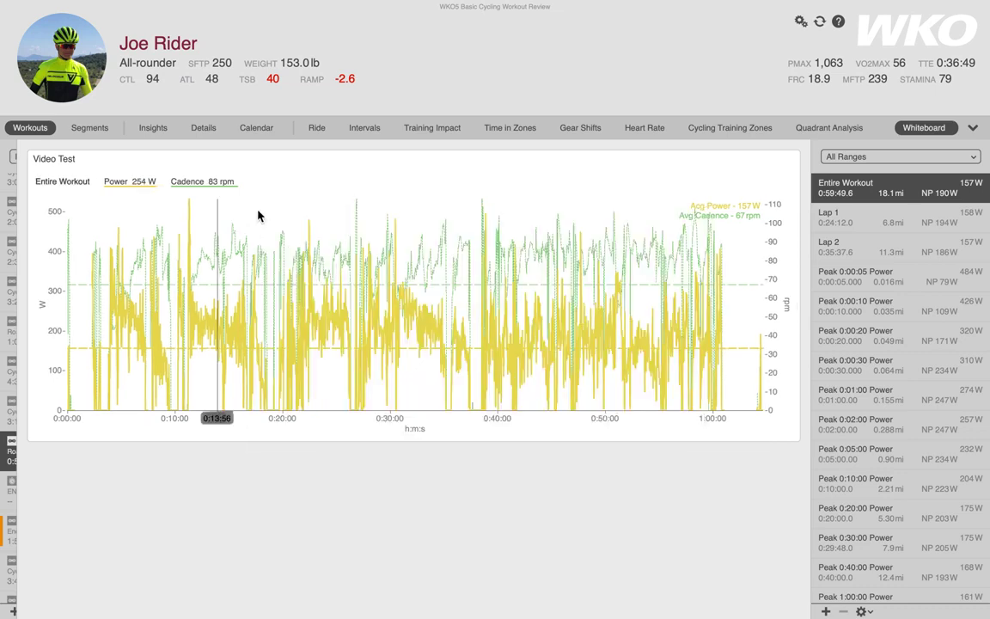